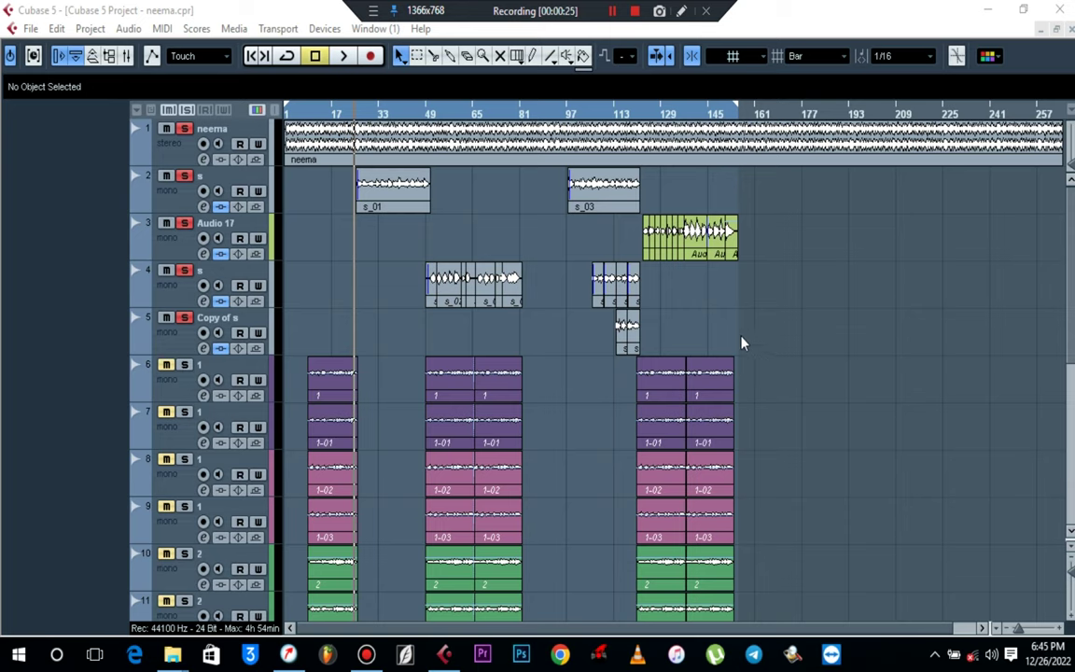
Step: Show the Transport panel and play the song from bar 25 to hear the unprocessed vocal
{"action": "left_click", "coordinate": [525, 226]}
{"action": "key", "text": "F2"}
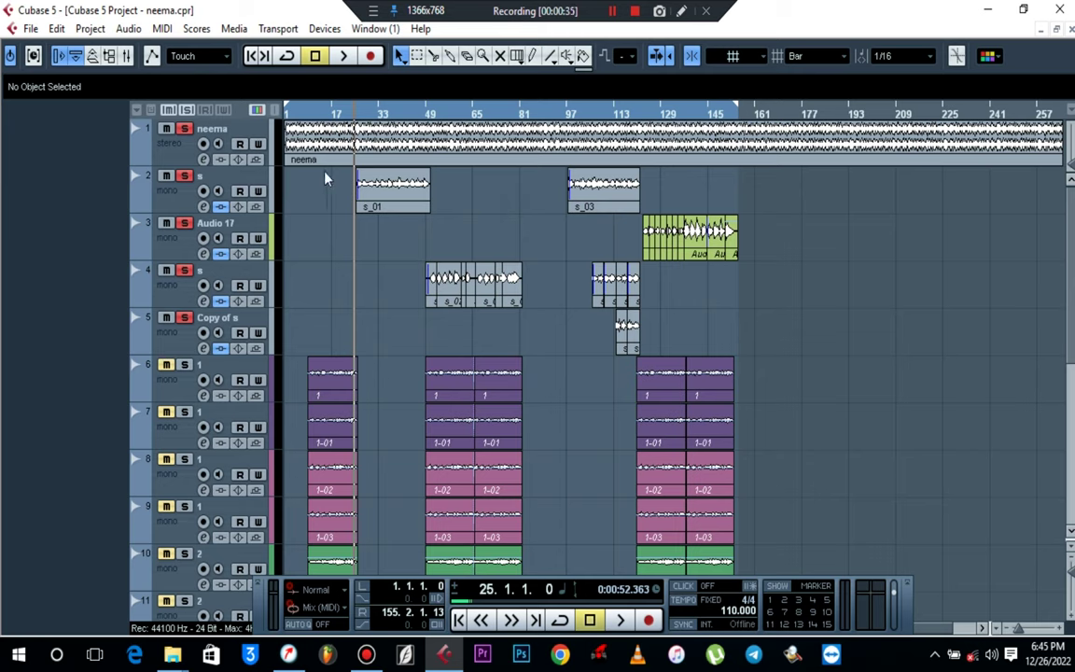
{"action": "key", "text": "space"}
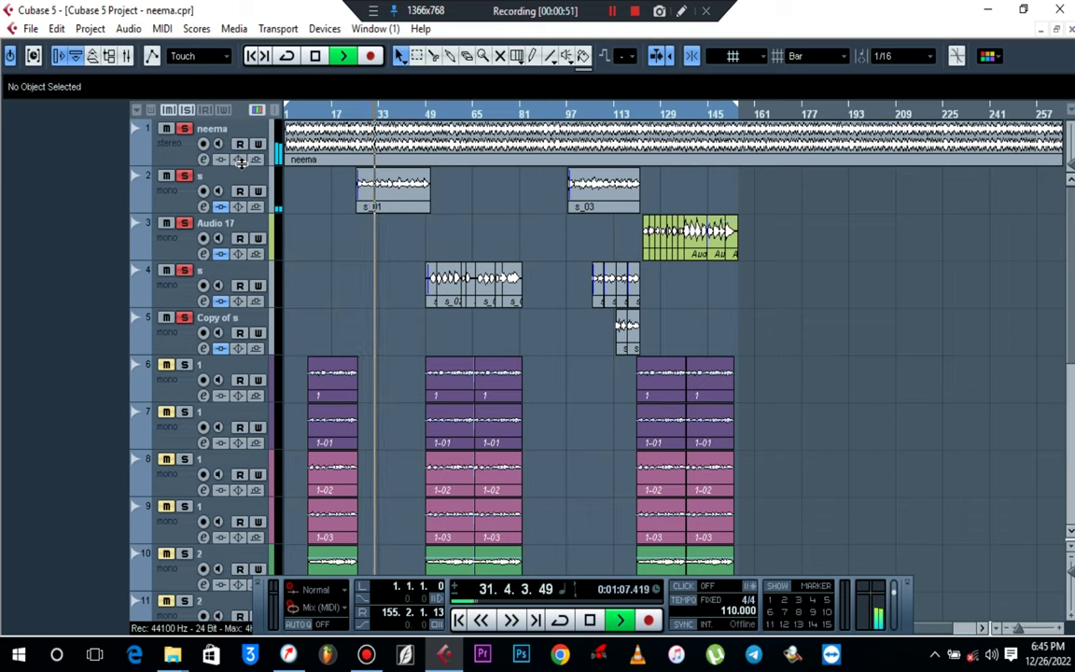
{"action": "key", "text": "space"}
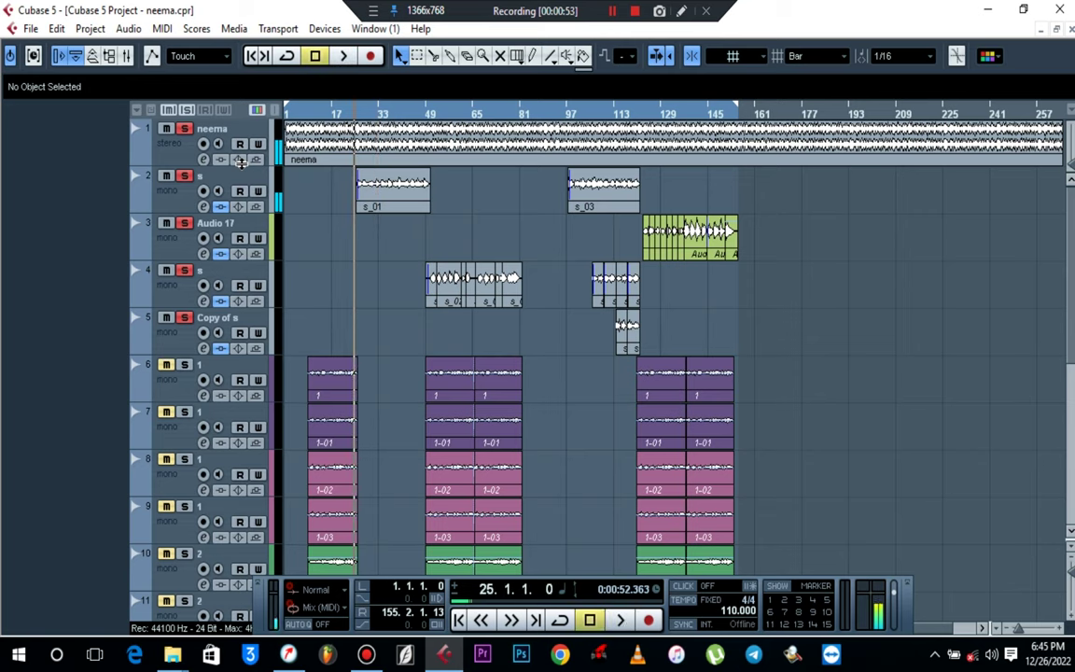
Step: Check the insert effects and available plug-ins on vocal track 2 (s), leaving its inserts as they are
{"action": "left_click", "coordinate": [156, 191]}
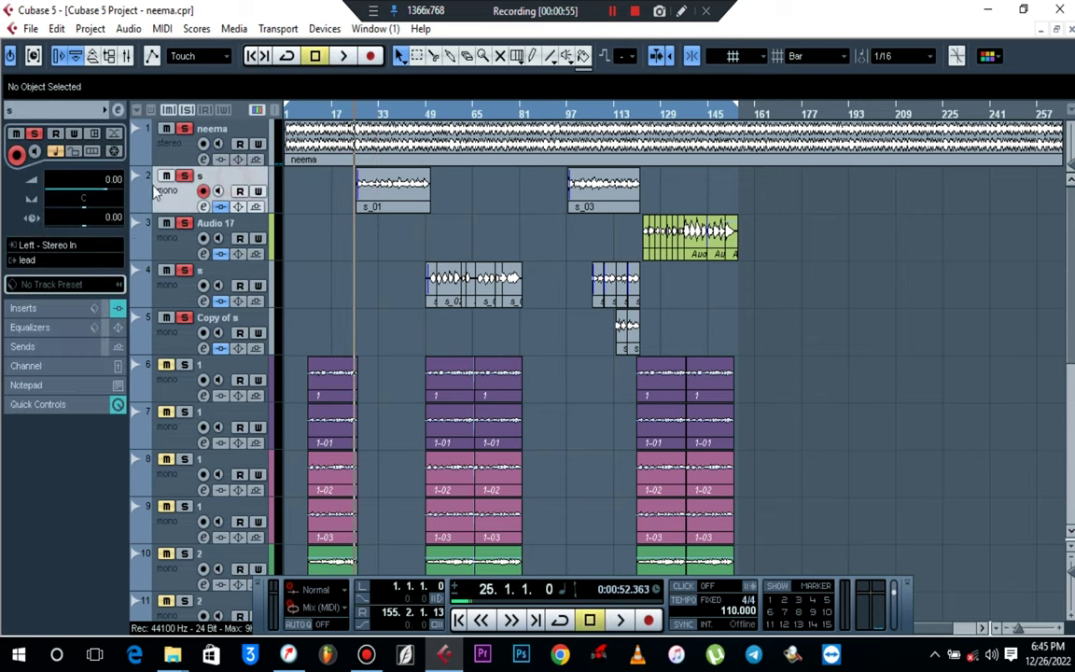
{"action": "left_click", "coordinate": [73, 306]}
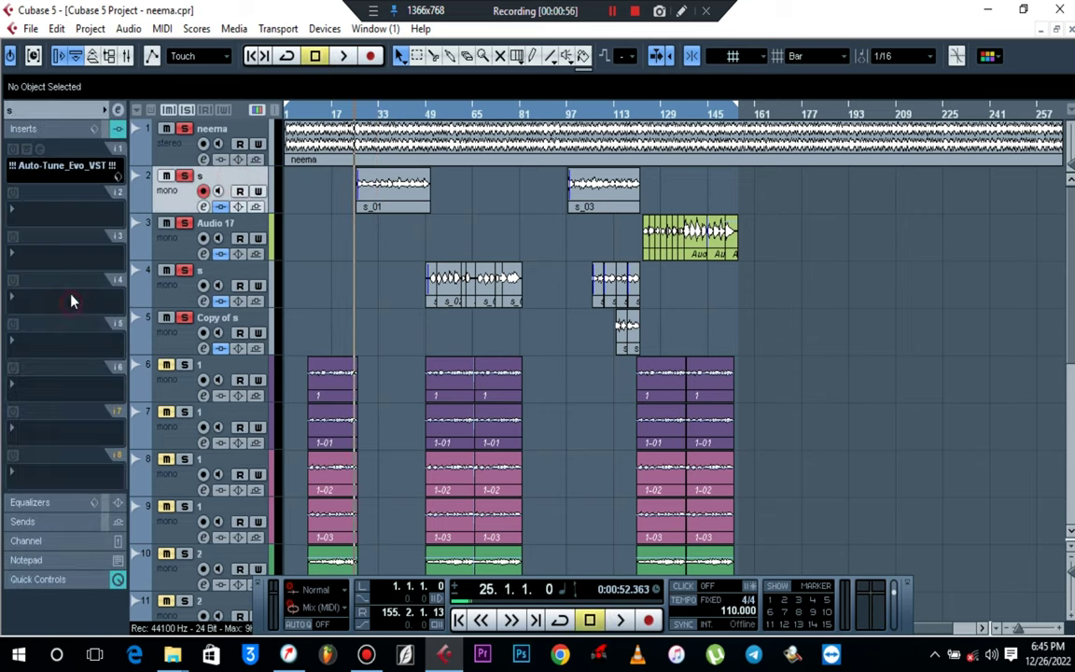
{"action": "left_click", "coordinate": [56, 168]}
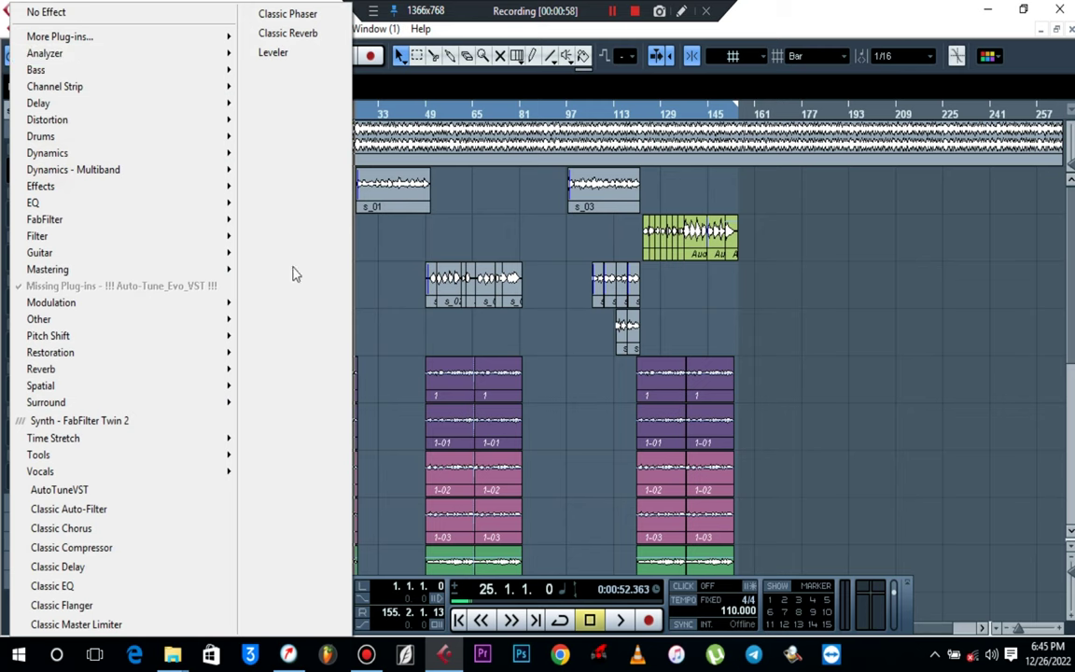
{"action": "left_click", "coordinate": [385, 316]}
{"action": "left_click", "coordinate": [76, 111]}
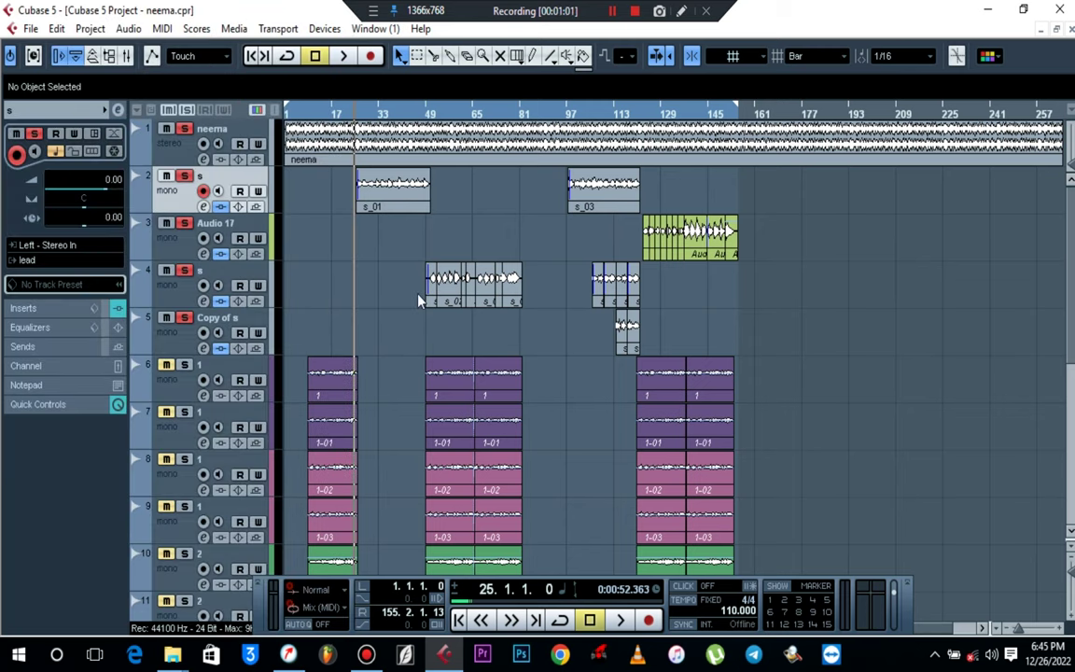
Step: Open the channel settings of the lead group track and move the window higher, clear of the Transport panel
{"action": "scroll", "coordinate": [375, 265], "scroll_direction": "down", "scroll_amount": 5}
{"action": "left_click", "coordinate": [212, 500]}
{"action": "left_click", "coordinate": [116, 110]}
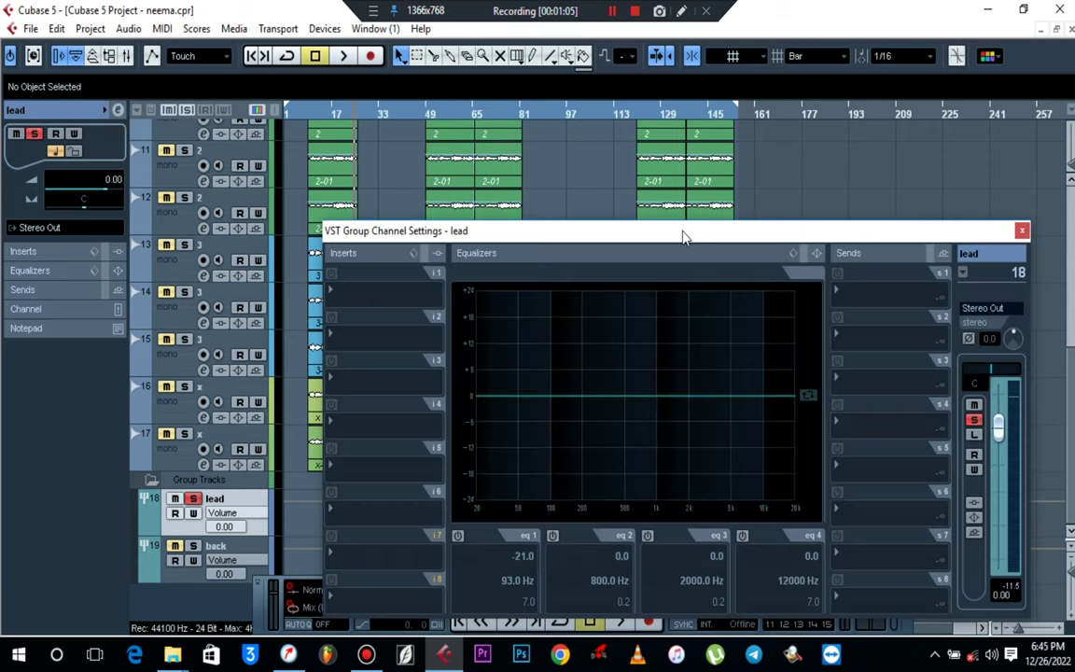
{"action": "left_click_drag", "start_coordinate": [682, 234], "coordinate": [642, 217]}
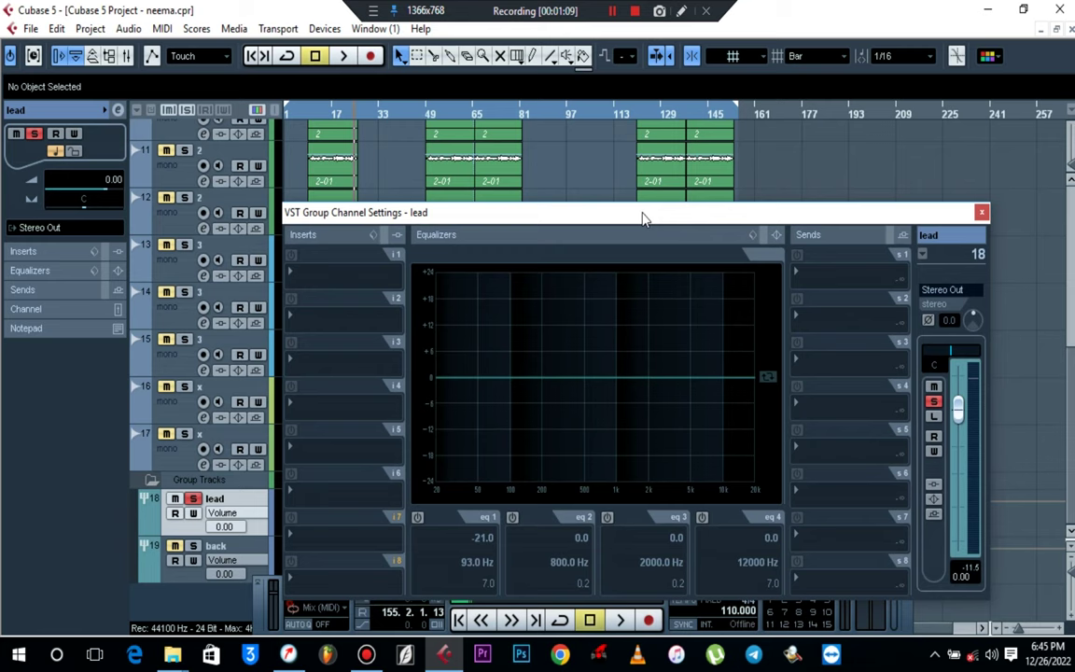
{"action": "left_click_drag", "start_coordinate": [641, 215], "coordinate": [630, 170]}
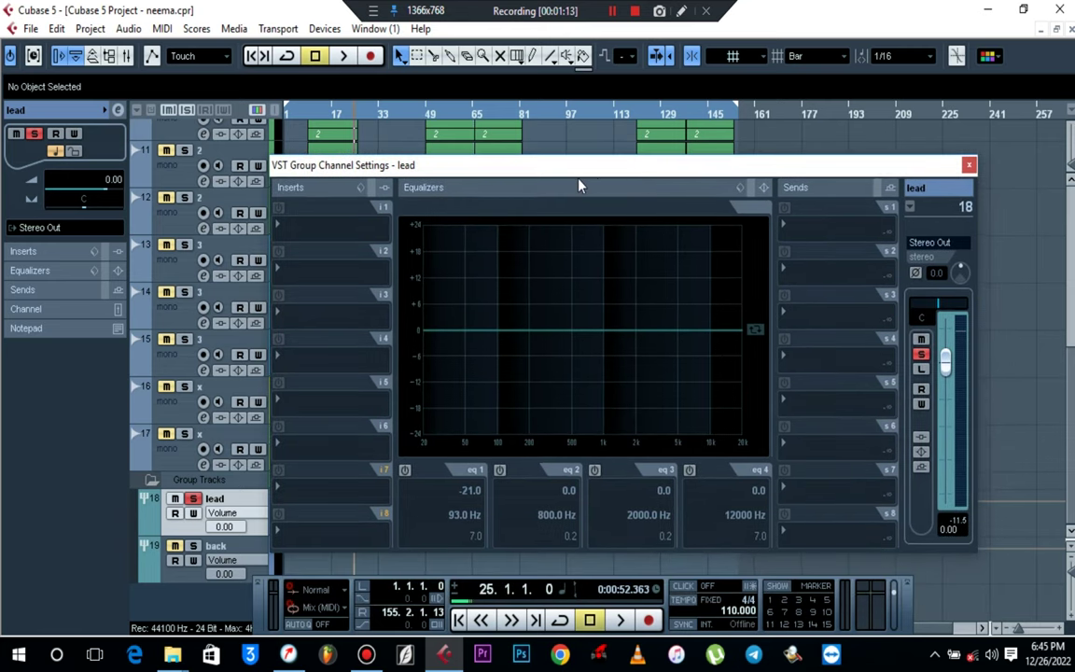
Step: Insert the CLA-2A Stereo compressor in the first insert slot of the lead group channel
{"action": "left_click", "coordinate": [303, 232]}
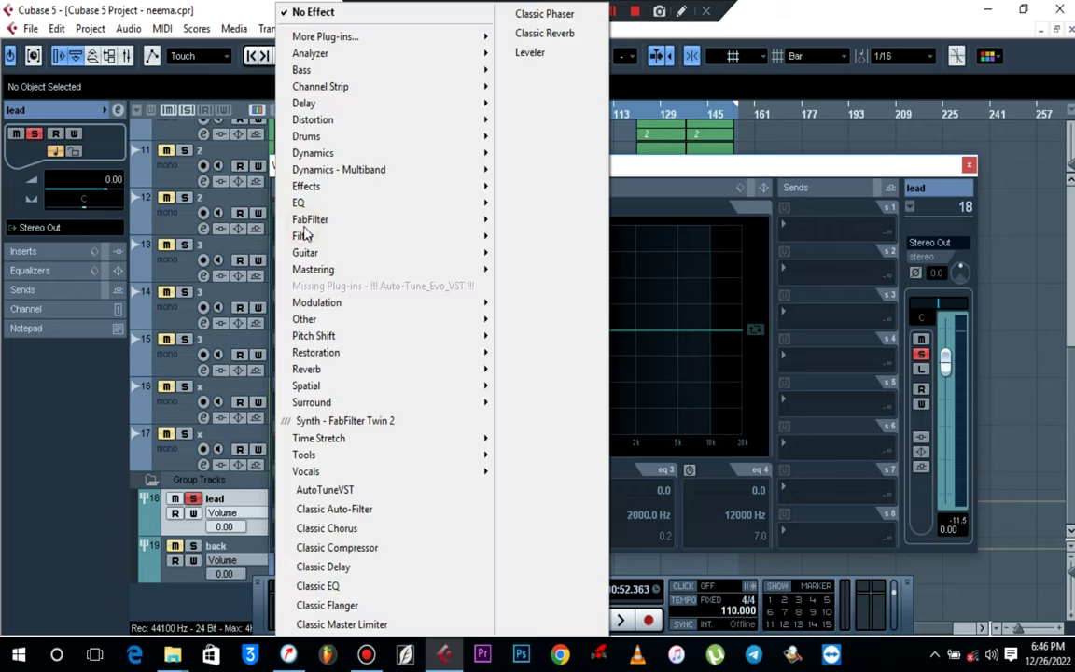
{"action": "mouse_move", "coordinate": [432, 154]}
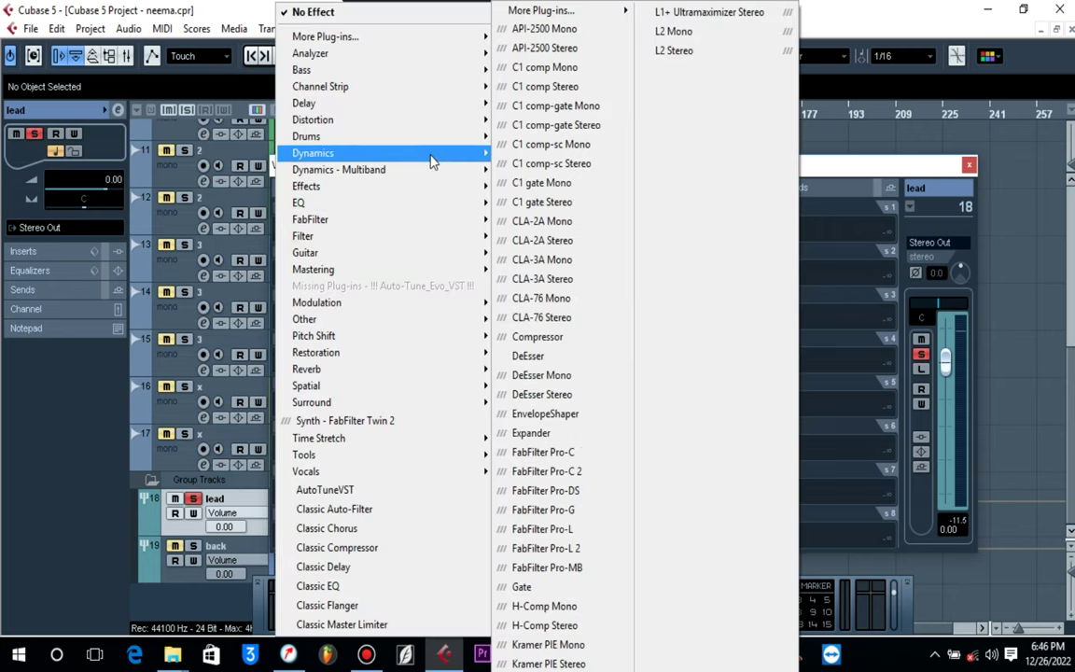
{"action": "left_click", "coordinate": [576, 245]}
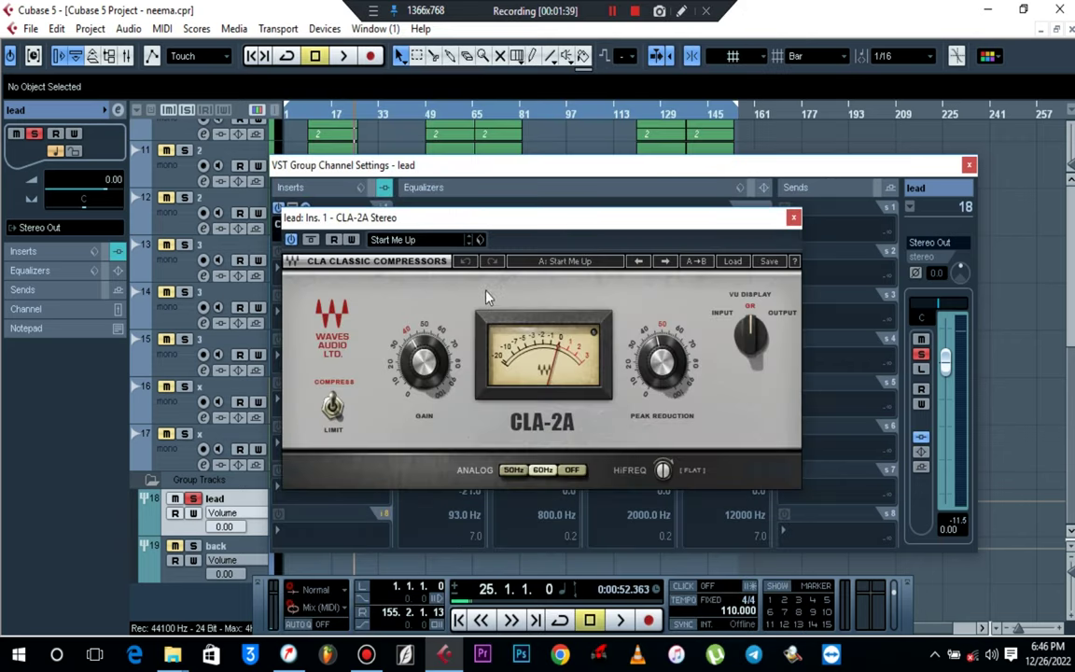
Step: Set the CLA-2A gain to 35 and its peak reduction to 50
{"action": "left_click", "coordinate": [423, 359]}
{"action": "left_click", "coordinate": [424, 362]}
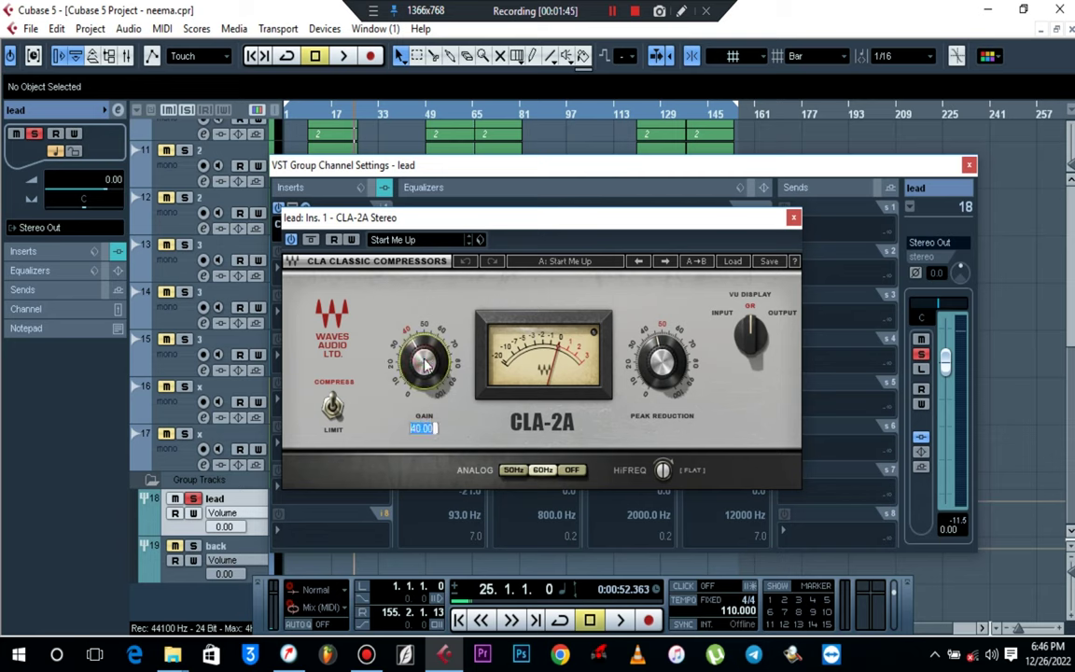
{"action": "type", "text": "35"}
{"action": "key", "text": "Return"}
{"action": "left_click", "coordinate": [661, 368]}
{"action": "key", "text": "BackSpace"}
{"action": "type", "text": "50"}
{"action": "key", "text": "Return"}
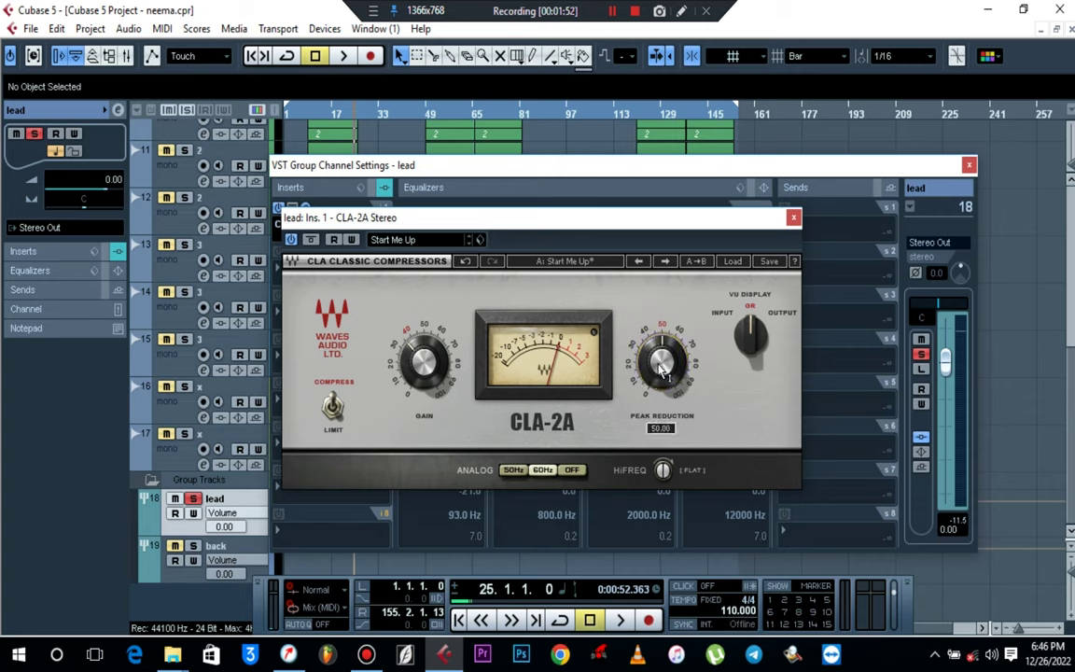
Step: Load the Vox preset in the CLA-2A, audition the lead vocal with it and close the compressor window
{"action": "left_click", "coordinate": [411, 241]}
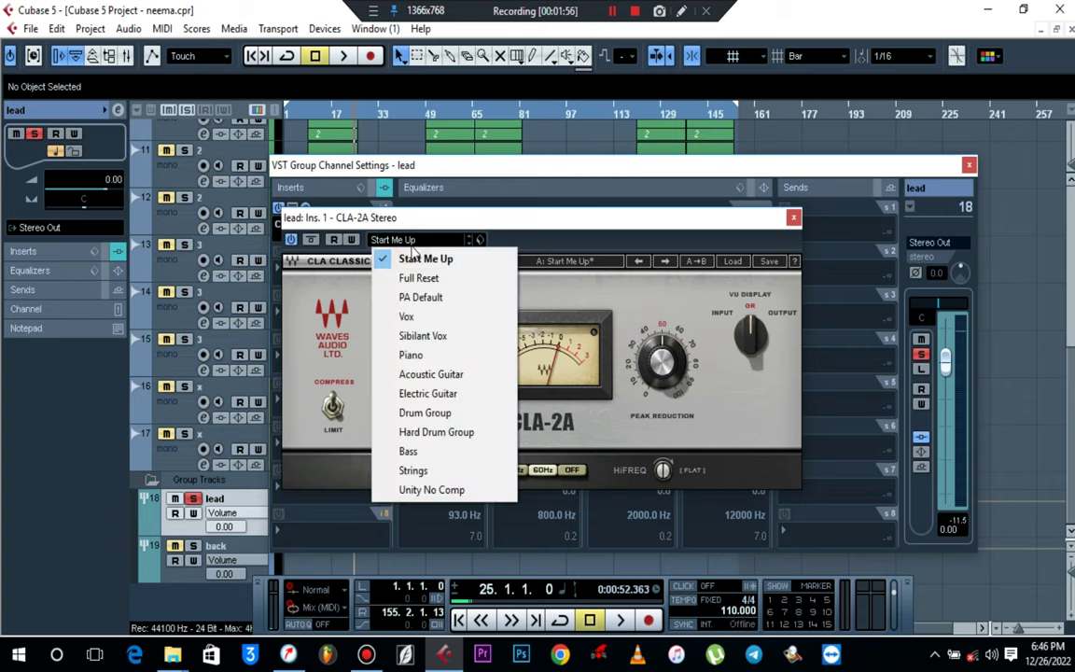
{"action": "left_click", "coordinate": [432, 318]}
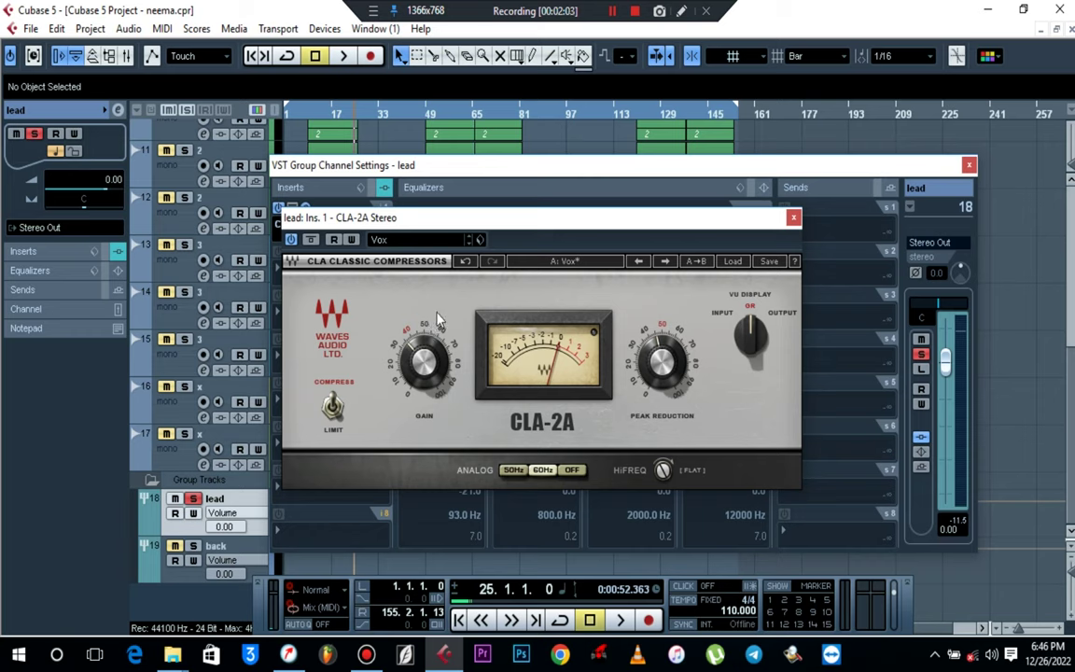
{"action": "key", "text": "space"}
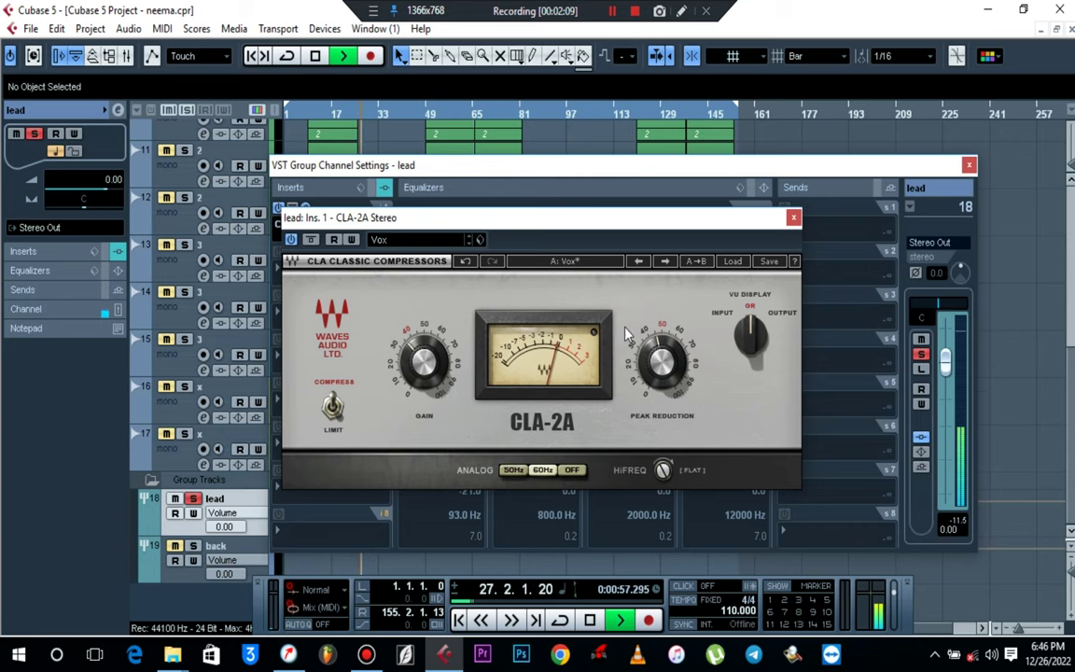
{"action": "key", "text": "space"}
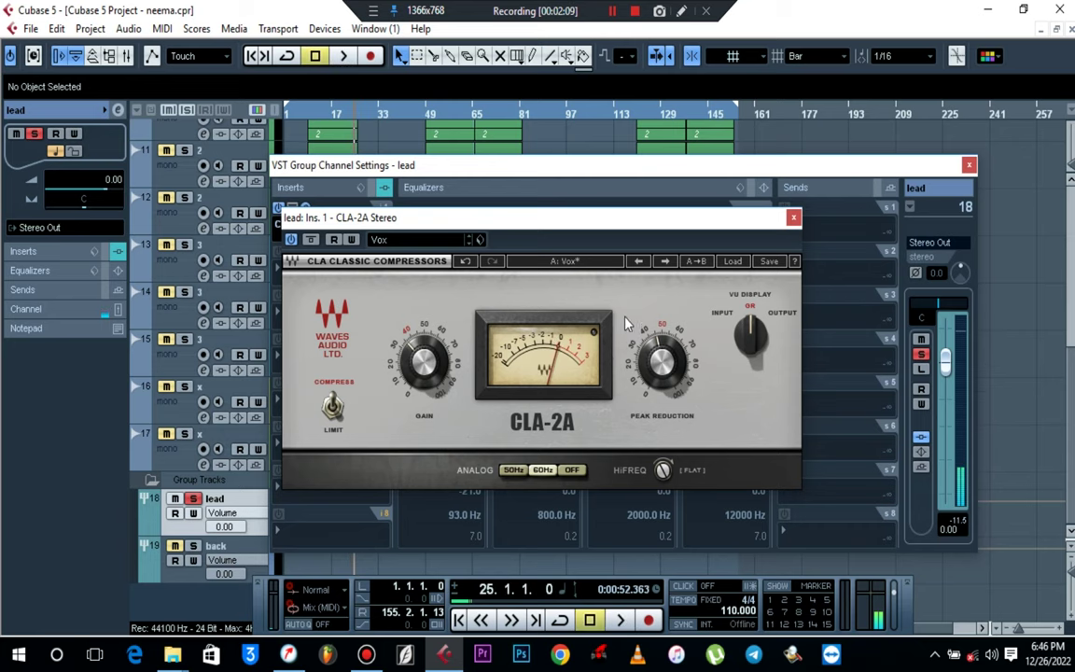
{"action": "left_click", "coordinate": [794, 220]}
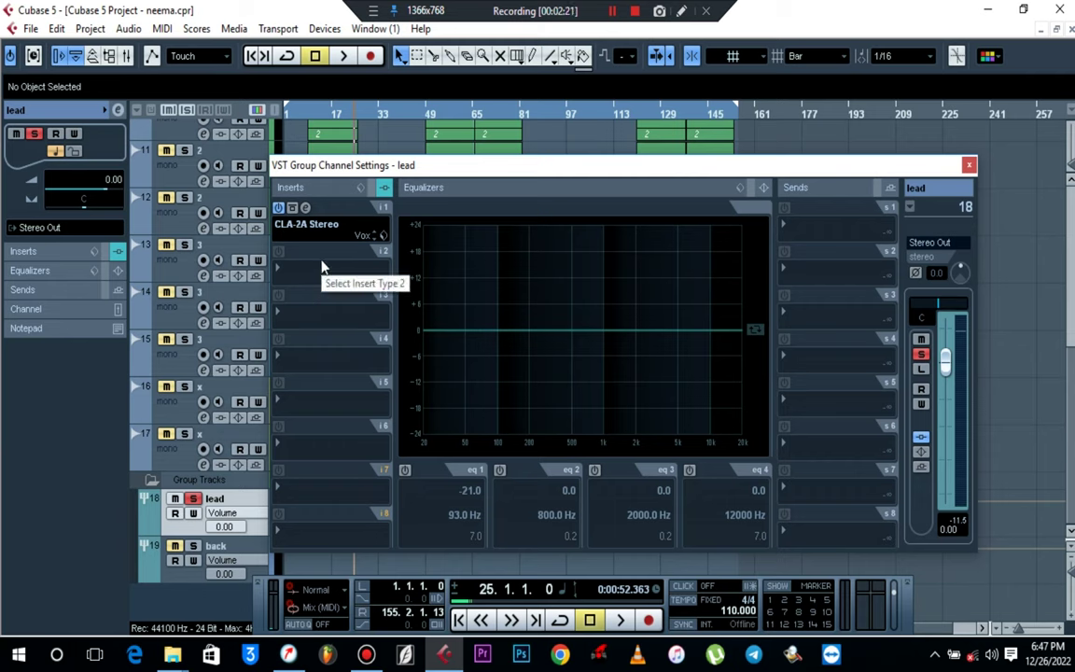
Step: Reopen the CLA-2A from the first insert slot, reapply the Vox preset and close the compressor window
{"action": "left_click", "coordinate": [306, 207]}
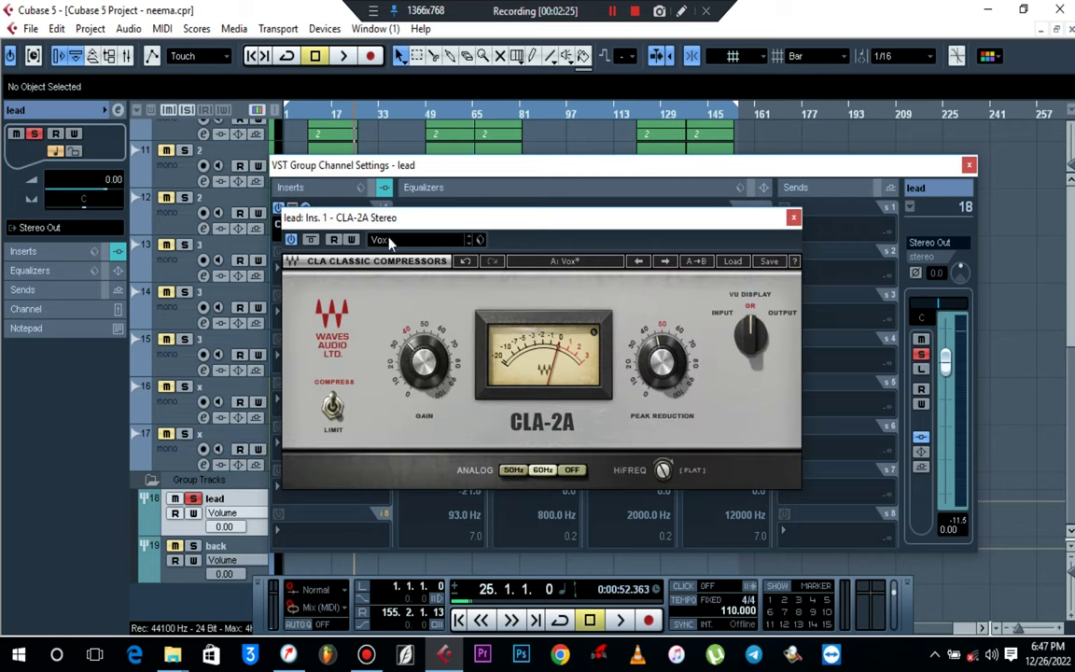
{"action": "left_click", "coordinate": [379, 241]}
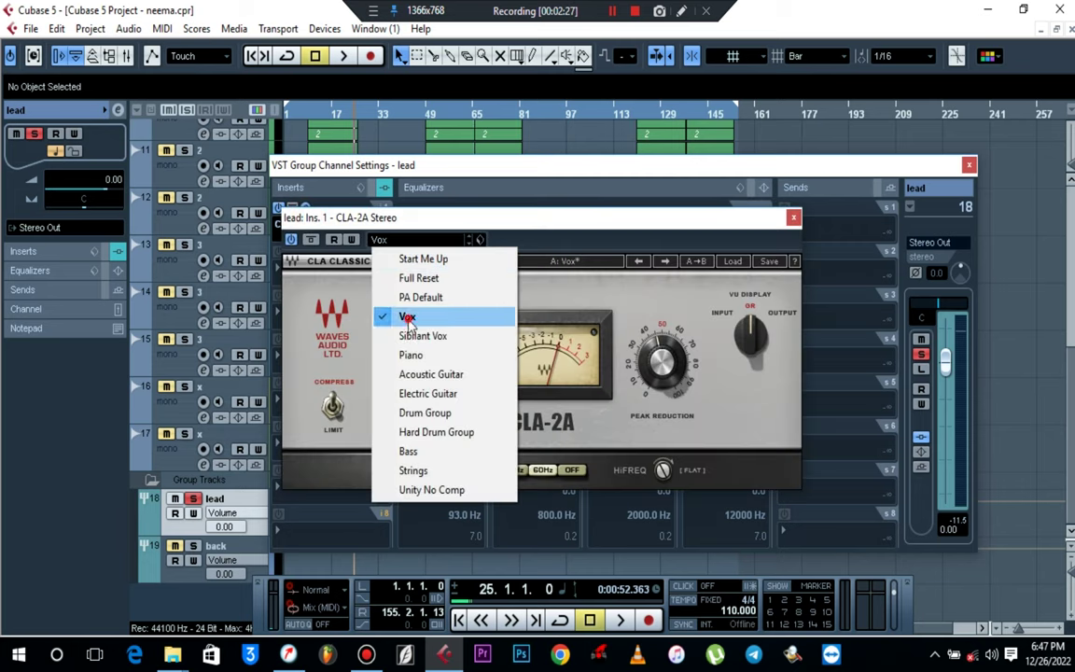
{"action": "left_click", "coordinate": [407, 316]}
{"action": "left_click", "coordinate": [794, 218]}
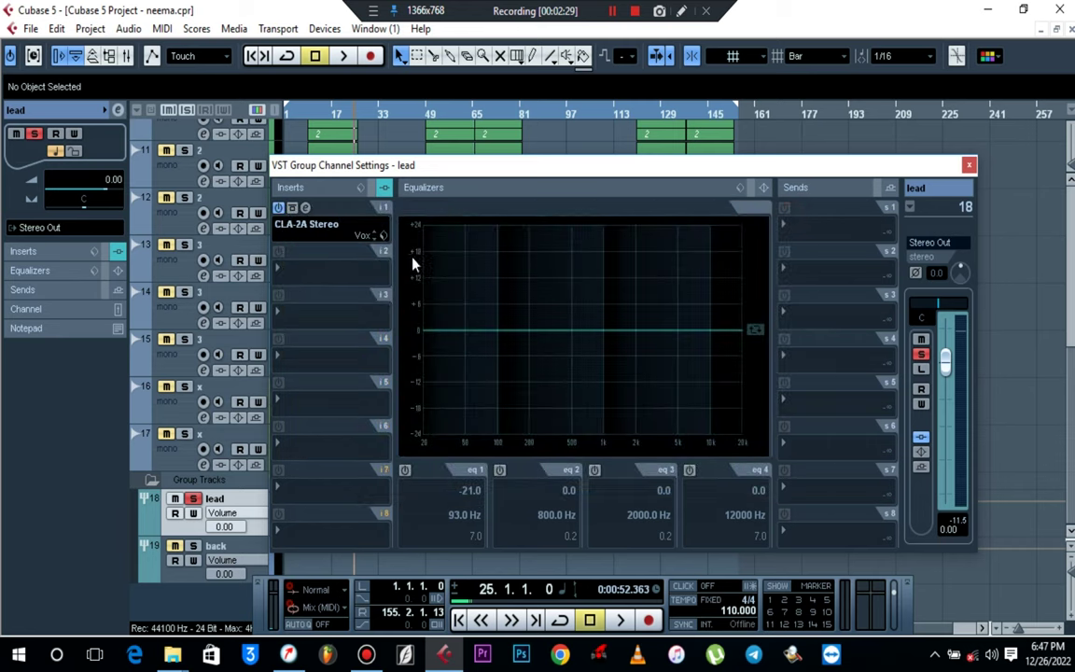
Step: Insert the GEQ-10 equalizer in the lead channel's second insert slot and search its presets for "vo"
{"action": "left_click", "coordinate": [312, 271]}
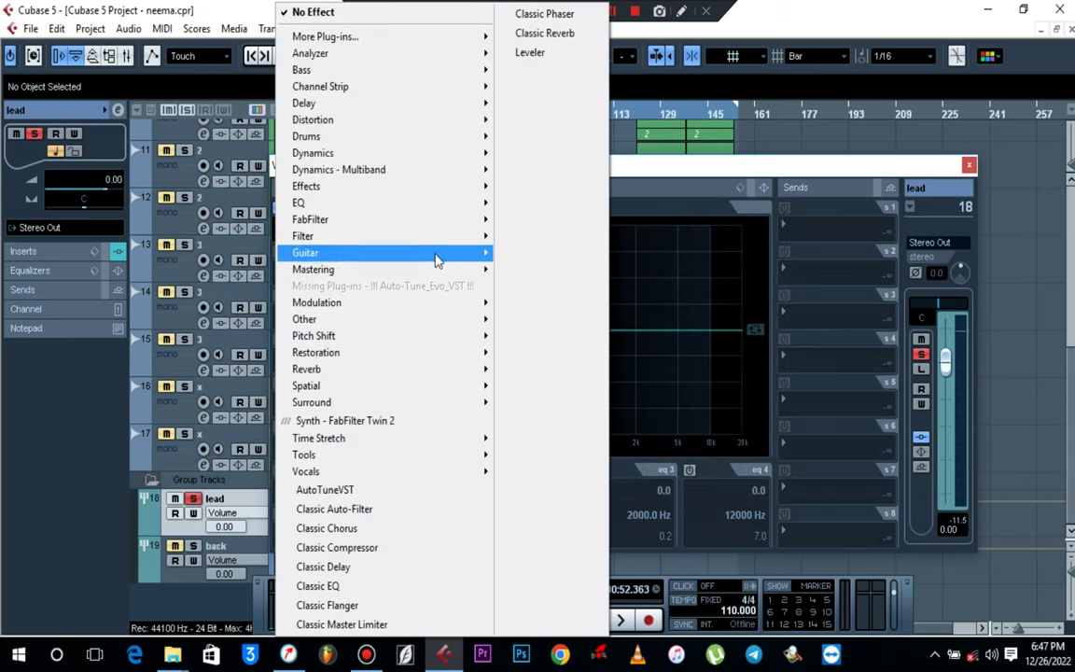
{"action": "mouse_move", "coordinate": [441, 205]}
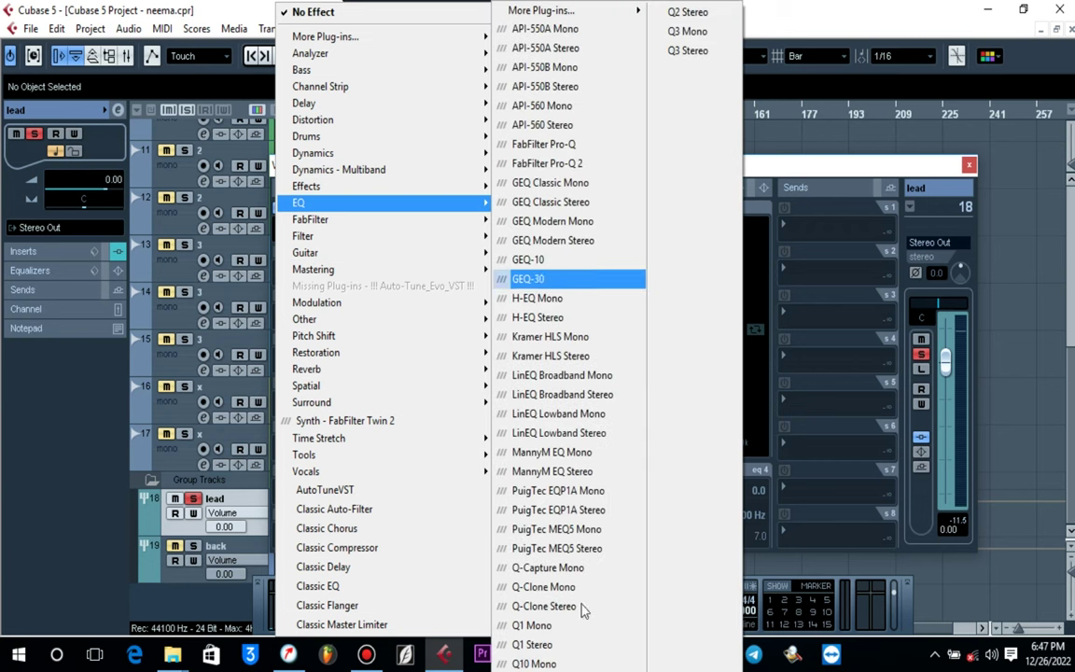
{"action": "left_click", "coordinate": [557, 262]}
{"action": "left_click", "coordinate": [544, 257]}
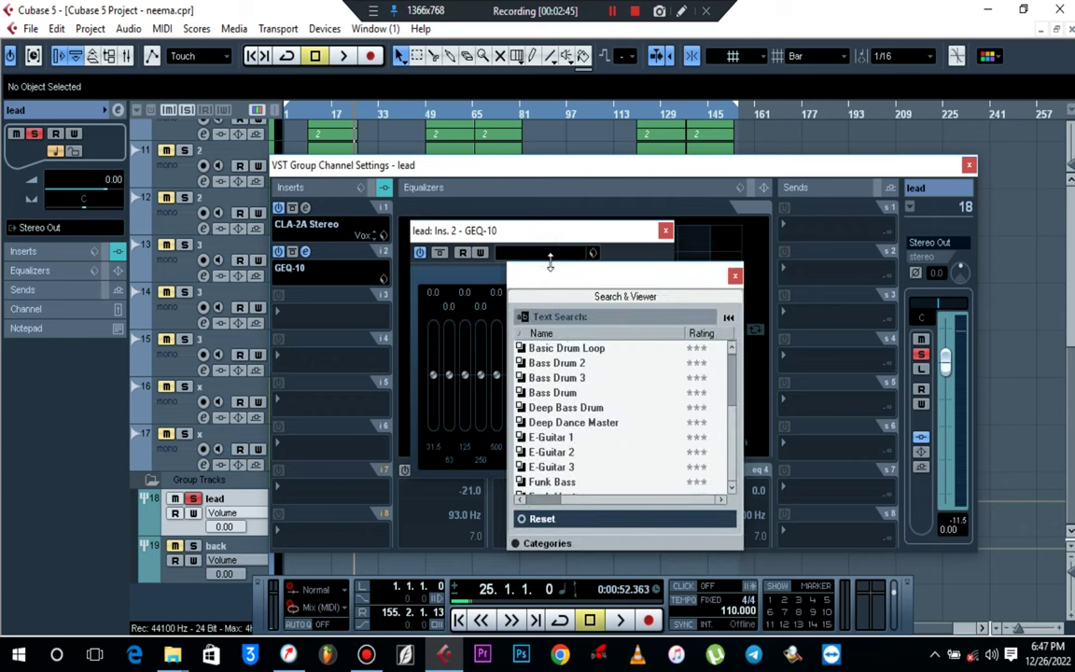
{"action": "scroll", "coordinate": [599, 457], "scroll_direction": "down", "scroll_amount": 5}
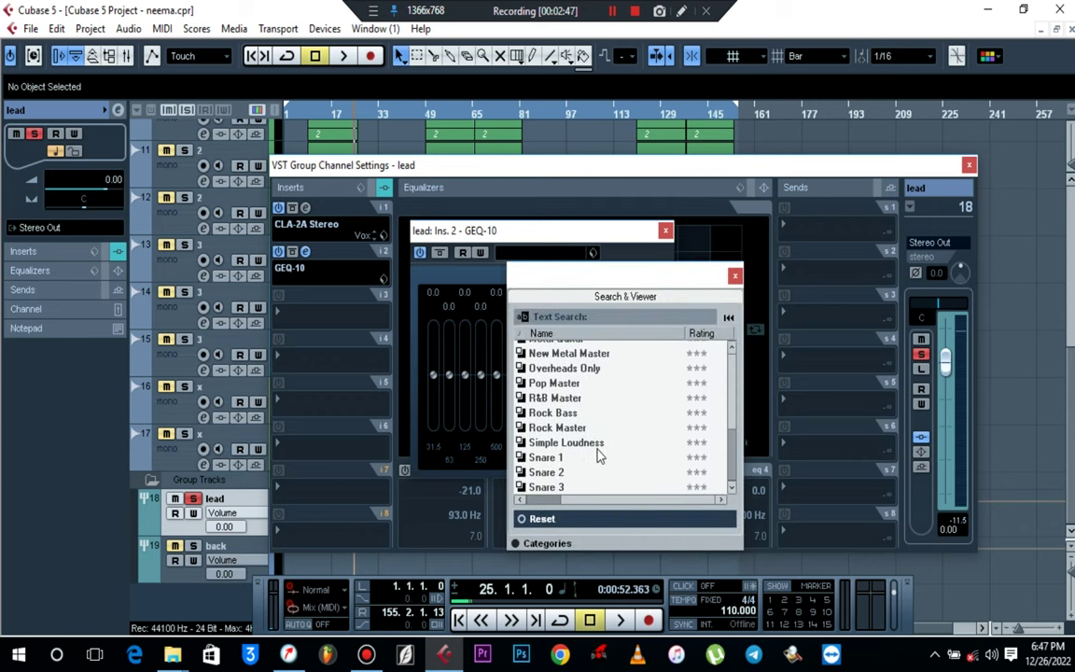
{"action": "scroll", "coordinate": [590, 431], "scroll_direction": "up", "scroll_amount": 3}
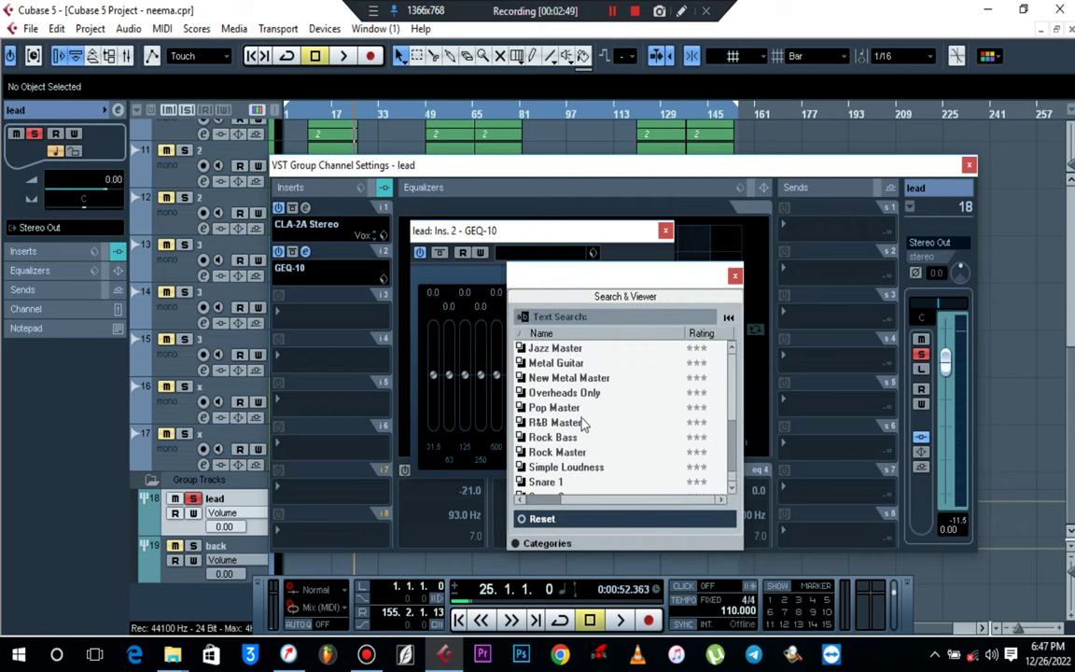
{"action": "scroll", "coordinate": [583, 424], "scroll_direction": "up", "scroll_amount": 3}
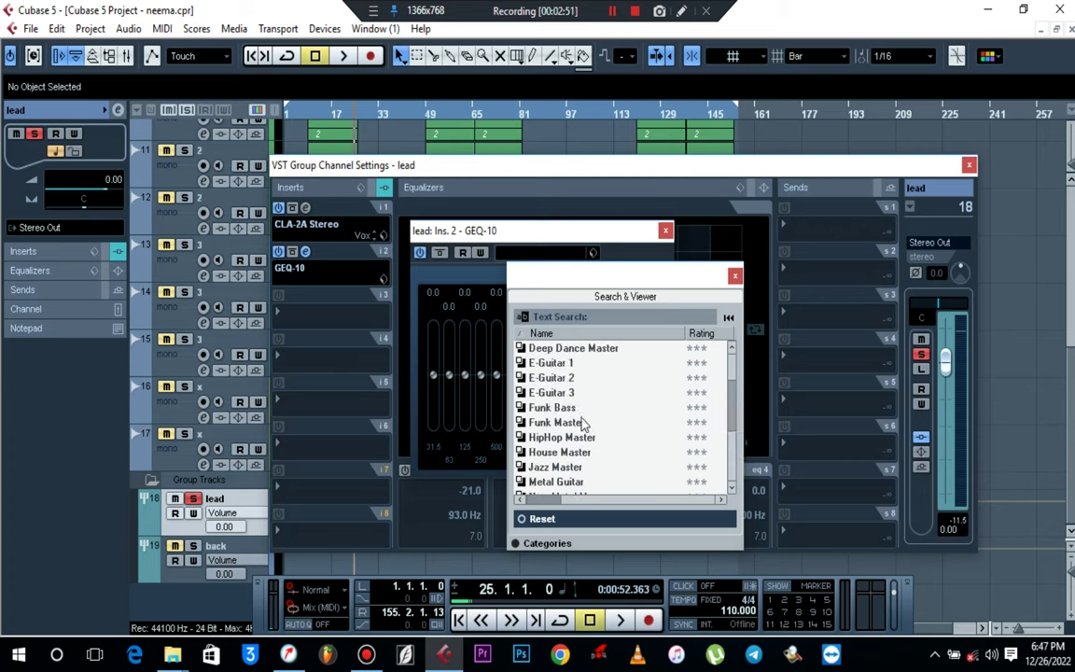
{"action": "scroll", "coordinate": [583, 424], "scroll_direction": "up", "scroll_amount": 2}
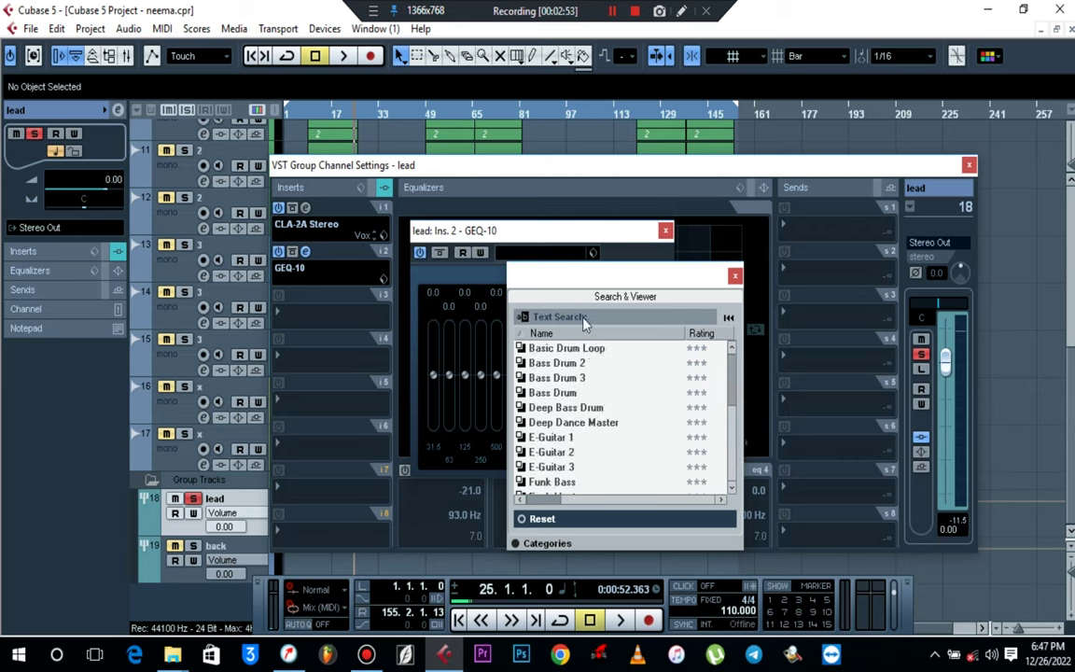
{"action": "left_click", "coordinate": [579, 318]}
{"action": "type", "text": "vo"}
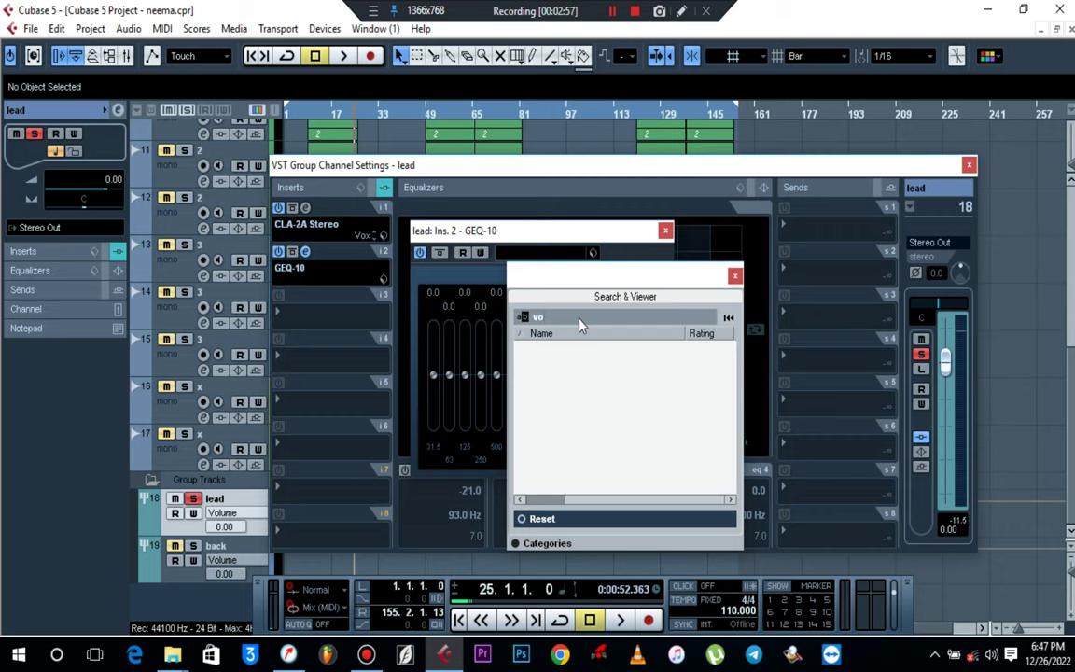
{"action": "left_click", "coordinate": [735, 276]}
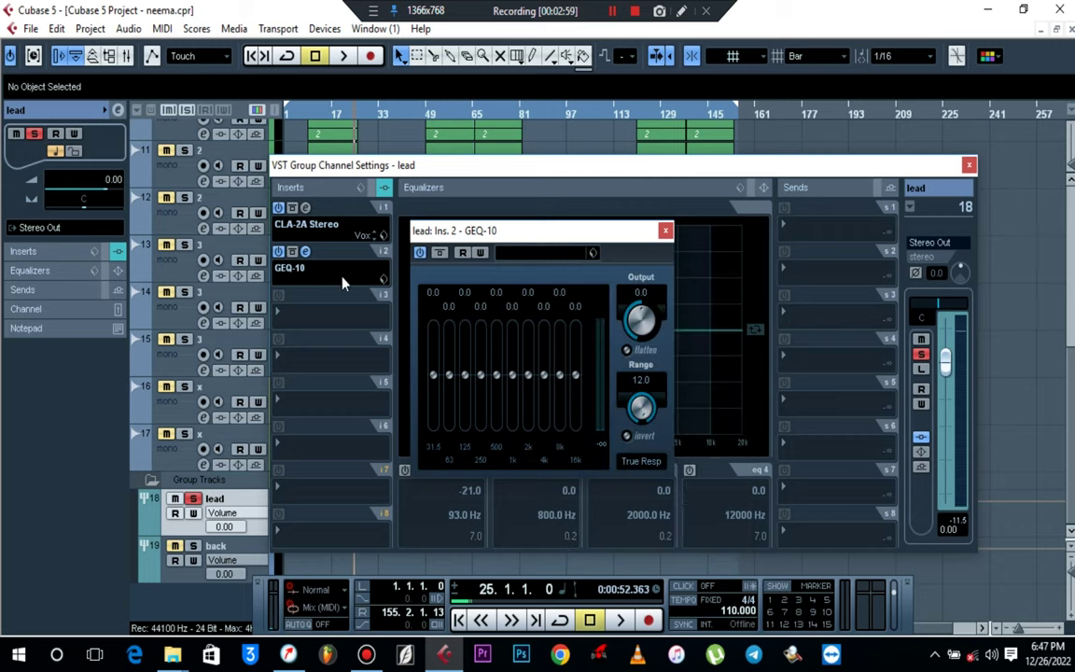
Step: Replace the GEQ-10 in the lead channel's second insert slot with H-EQ Stereo and load its Vocal 1 preset
{"action": "left_click", "coordinate": [299, 277]}
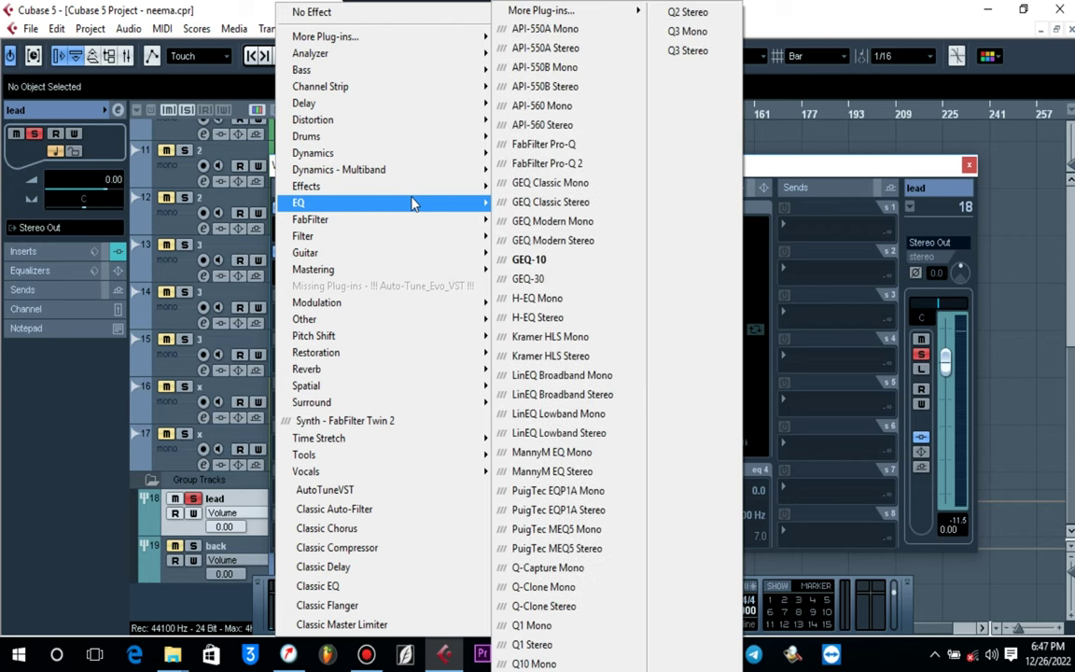
{"action": "left_click", "coordinate": [547, 317]}
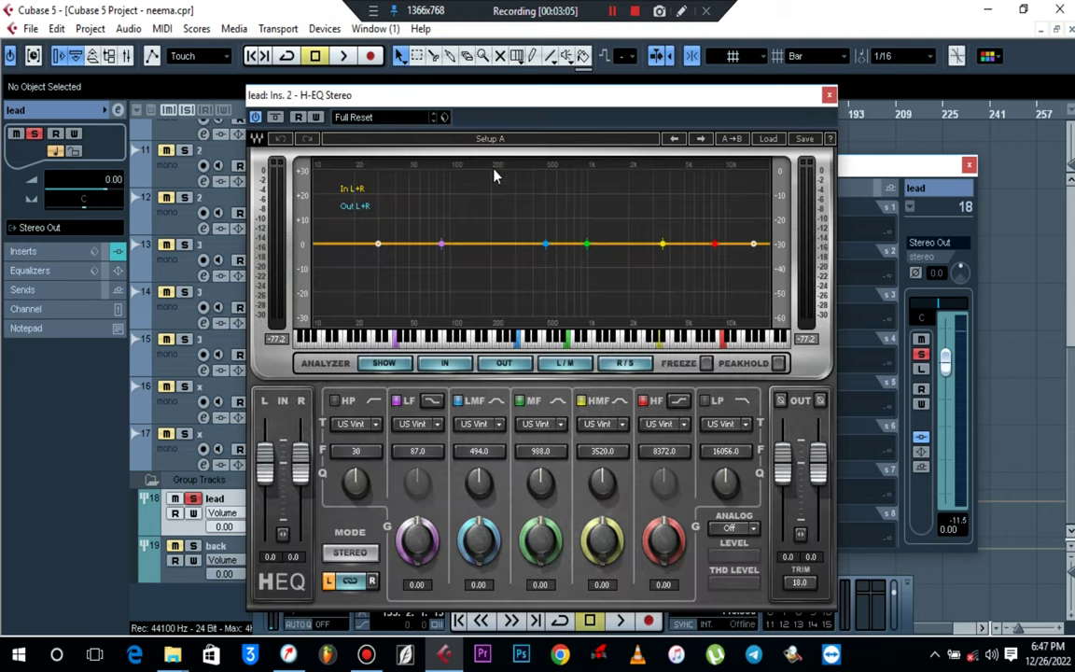
{"action": "left_click", "coordinate": [381, 125]}
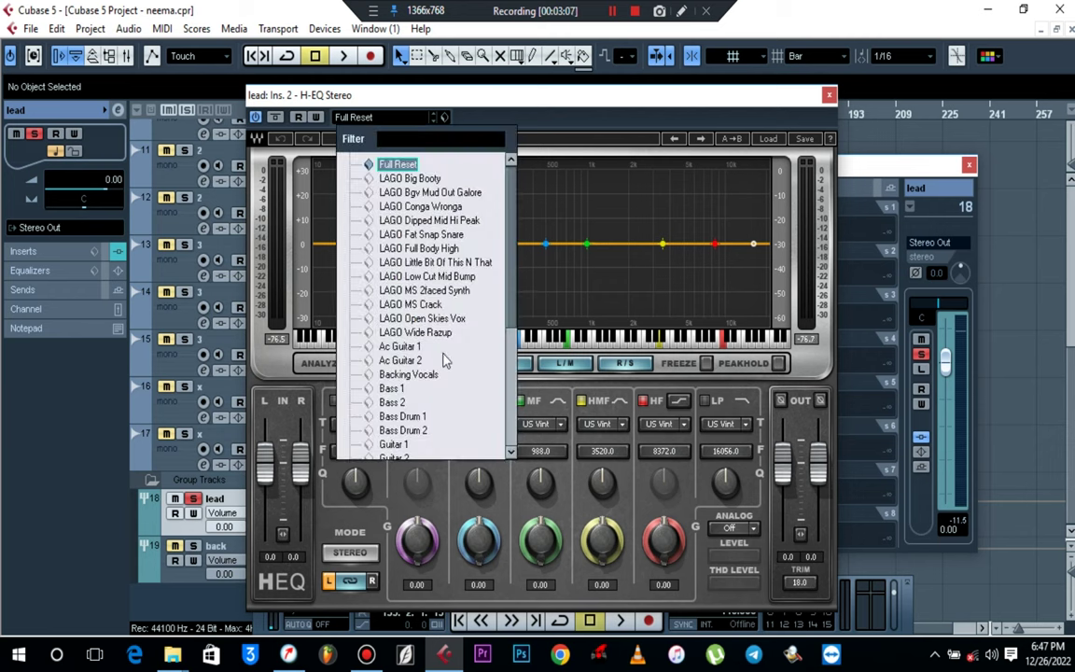
{"action": "scroll", "coordinate": [440, 360], "scroll_direction": "down", "scroll_amount": 5}
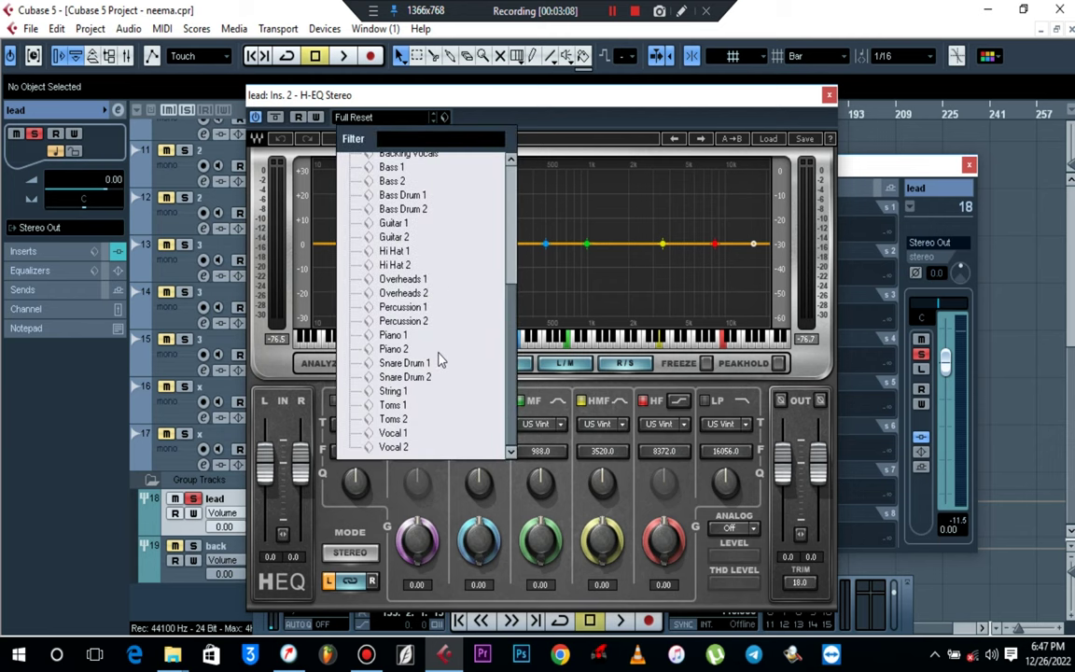
{"action": "left_click", "coordinate": [392, 433]}
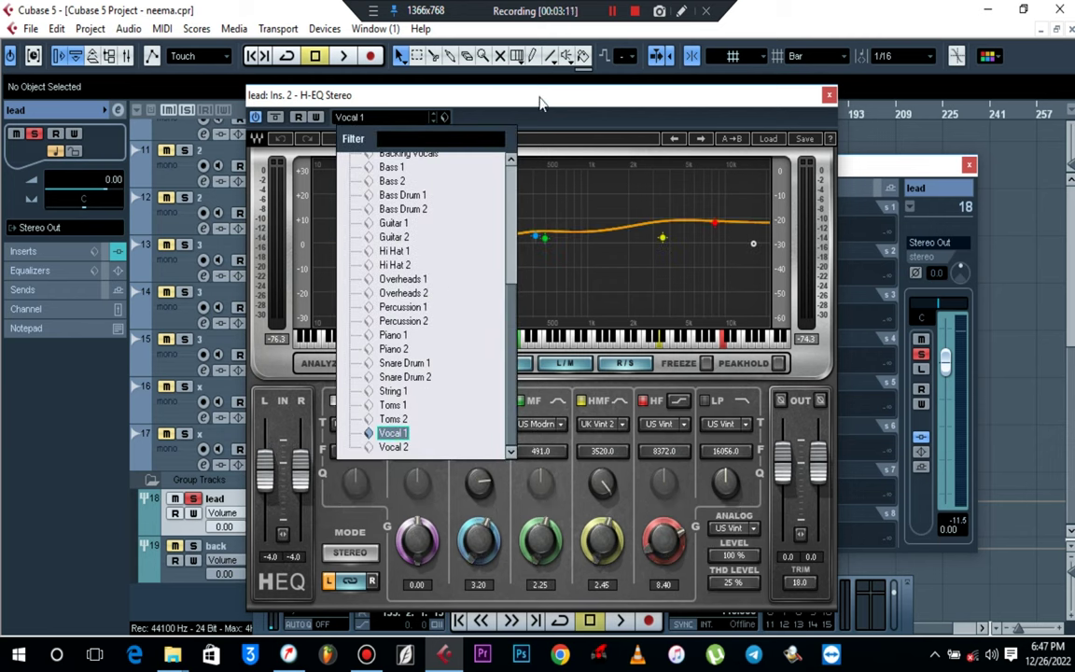
{"action": "left_click", "coordinate": [829, 94]}
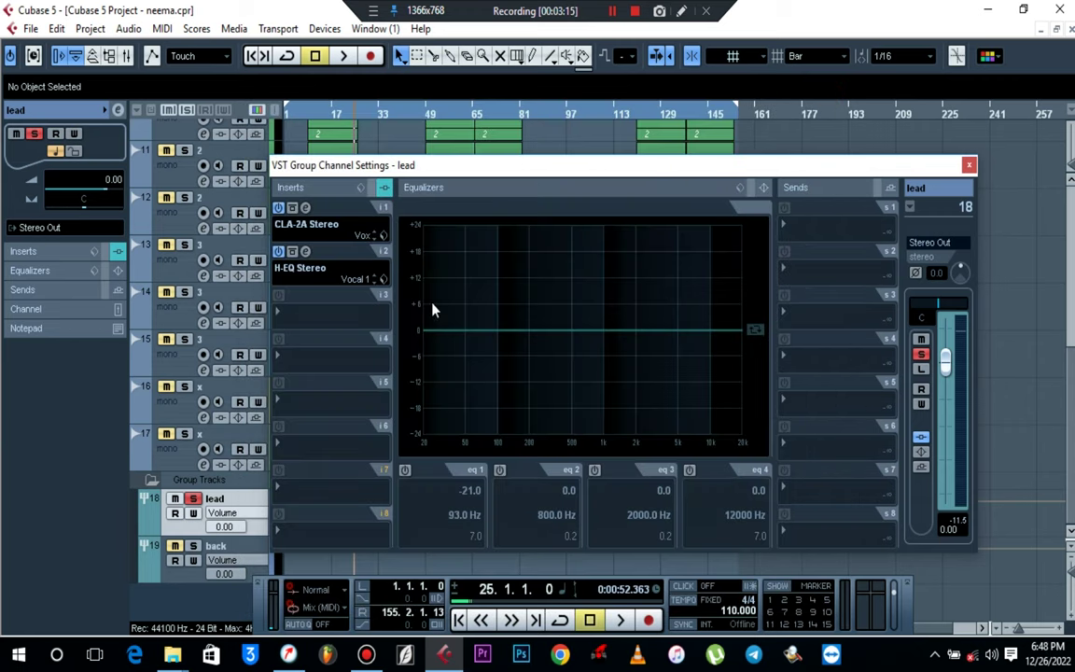
Step: Insert the RDeEsser Stereo dynamics plug-in in the lead channel's third insert slot
{"action": "left_click", "coordinate": [298, 321]}
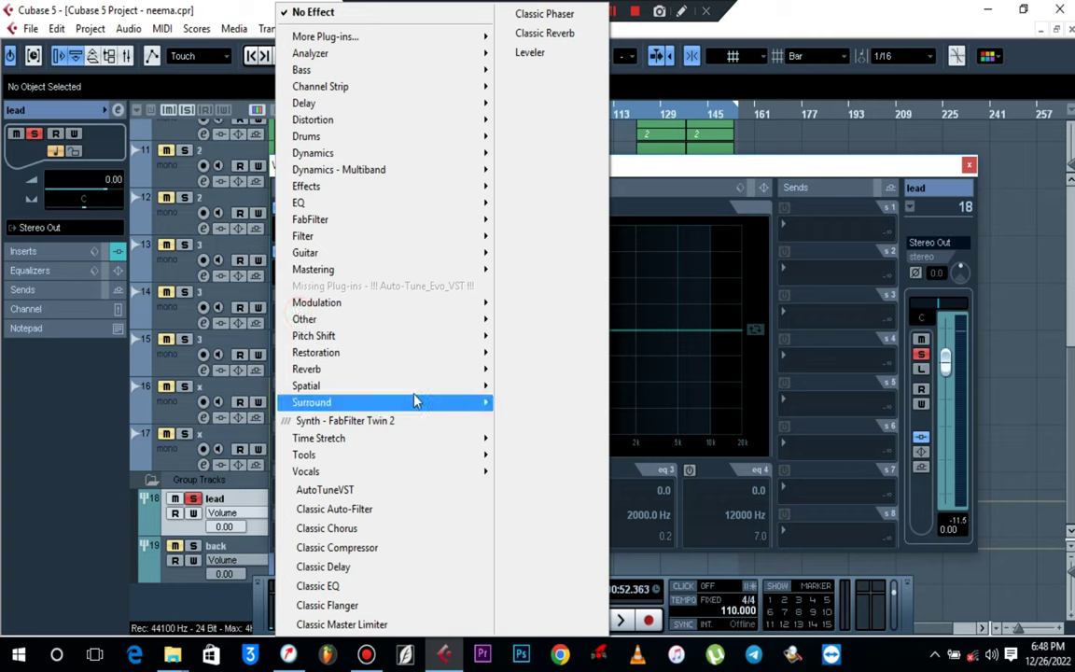
{"action": "mouse_move", "coordinate": [443, 356]}
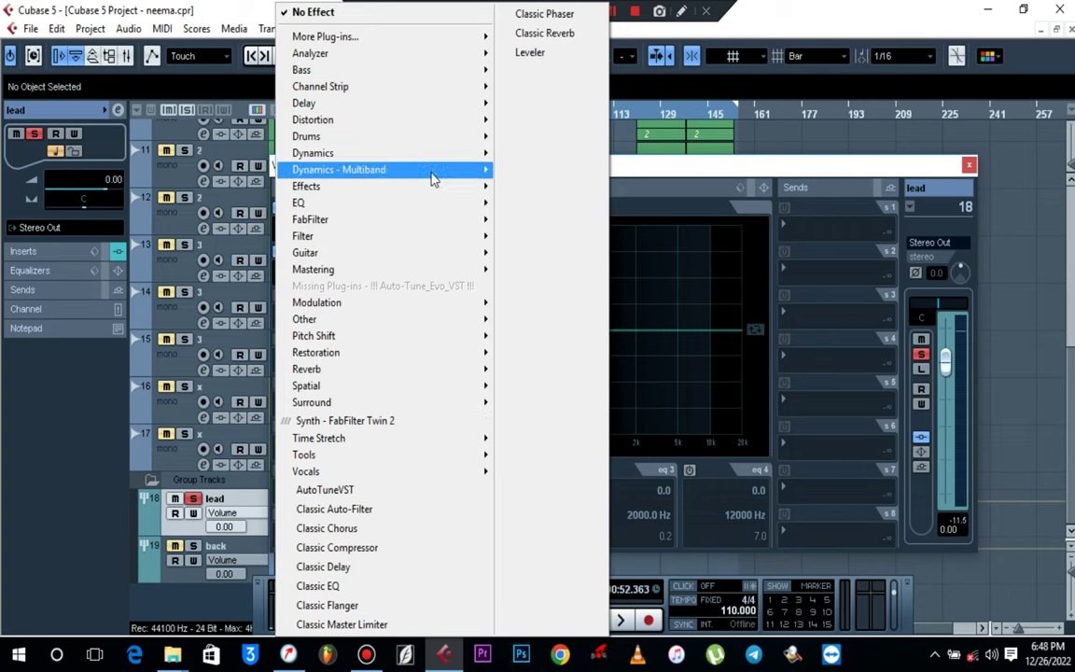
{"action": "mouse_move", "coordinate": [436, 164]}
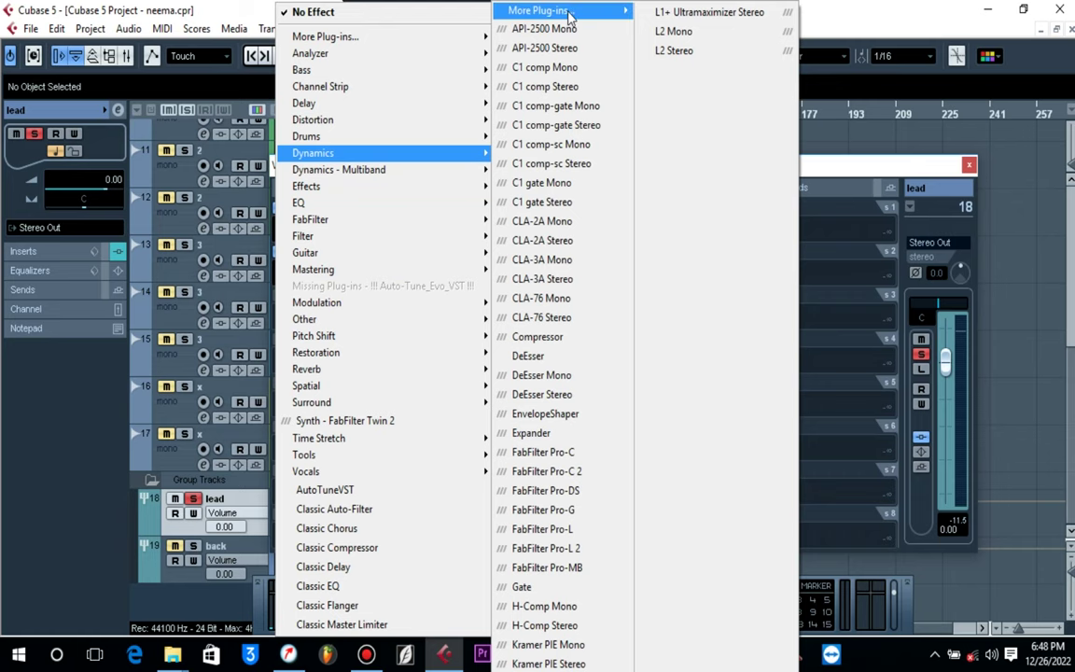
{"action": "mouse_move", "coordinate": [513, 14]}
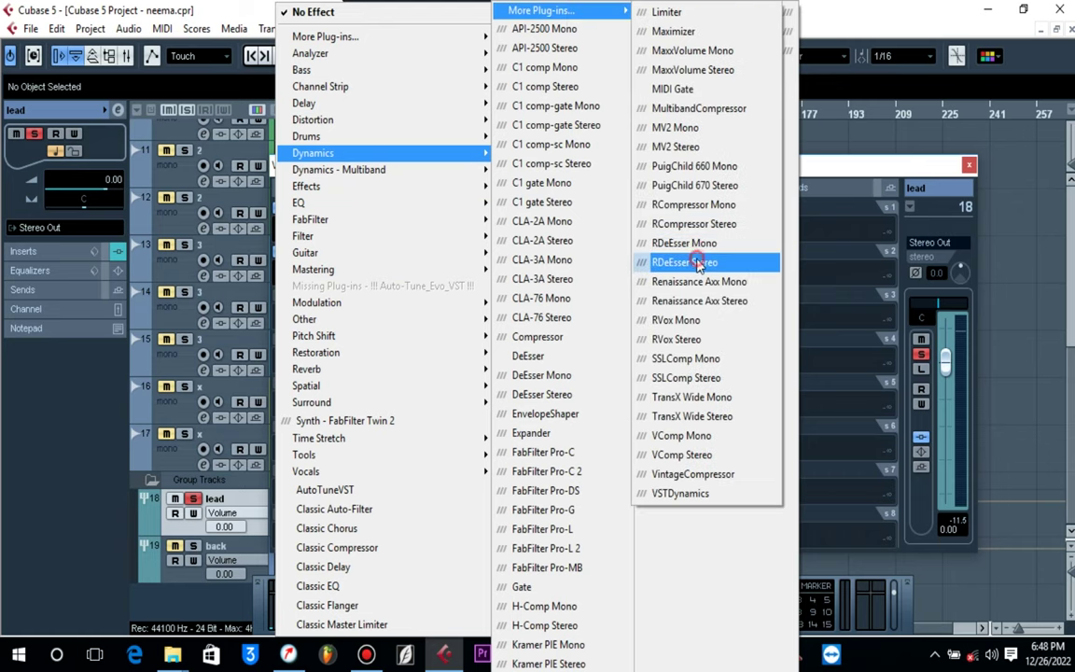
{"action": "left_click", "coordinate": [634, 262]}
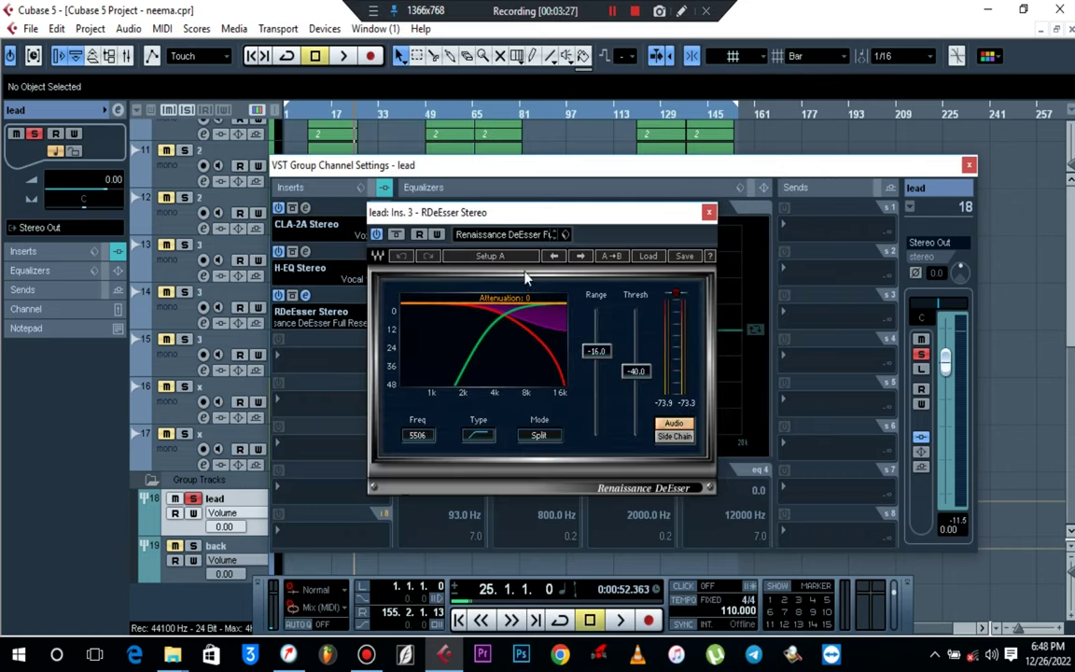
Step: Load the Male DeEss Wide preset in the RDeEsser and close its window
{"action": "left_click", "coordinate": [515, 235]}
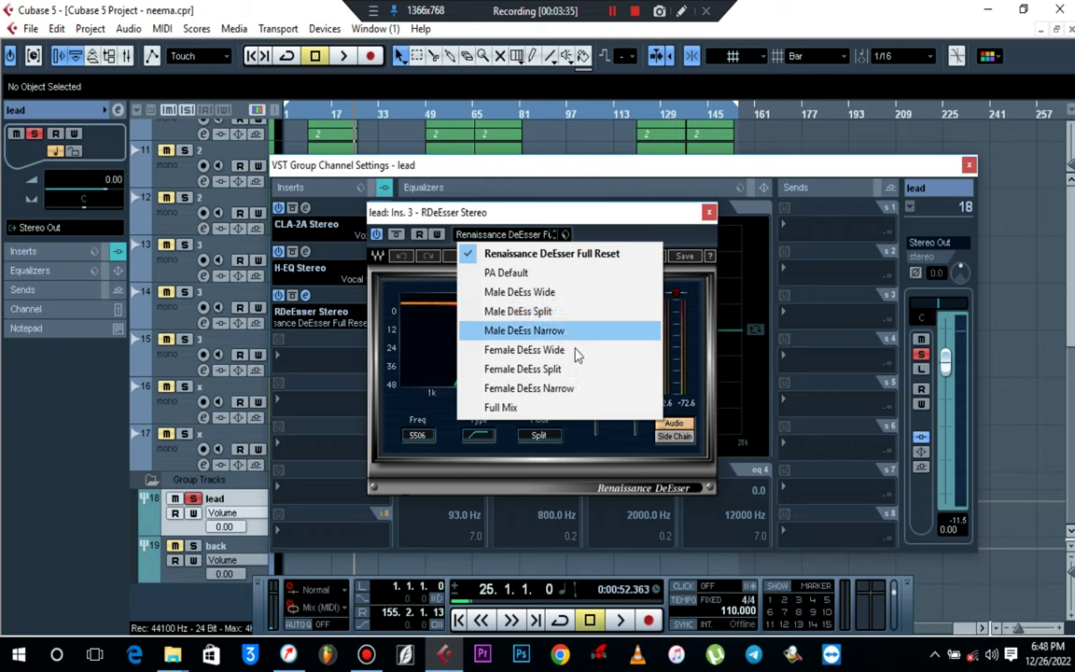
{"action": "left_click", "coordinate": [558, 300]}
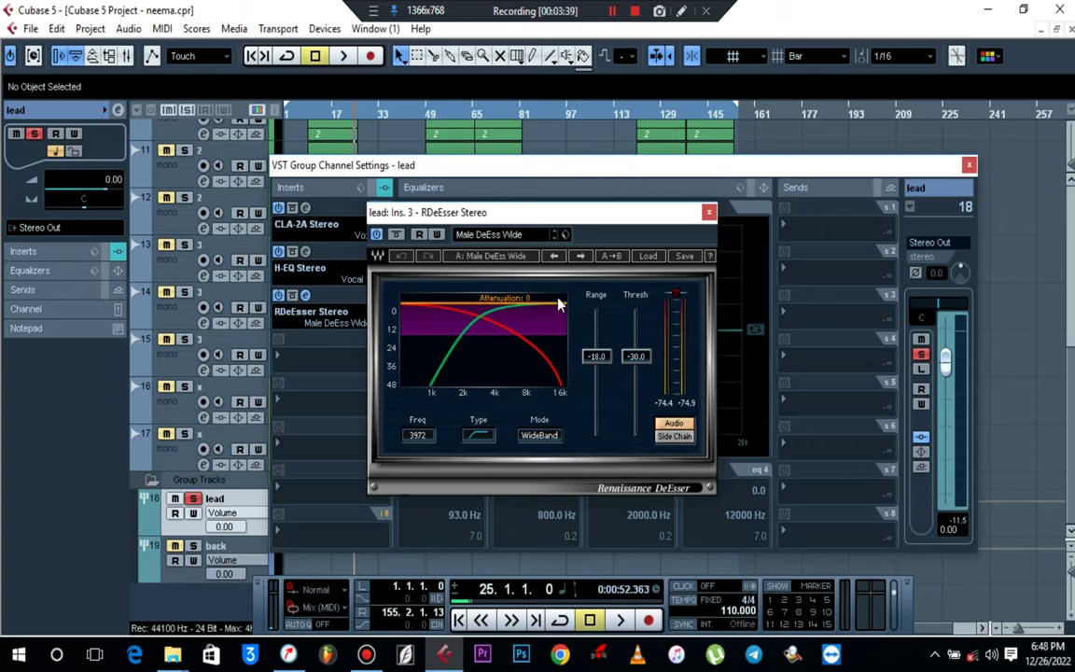
{"action": "left_click", "coordinate": [709, 212]}
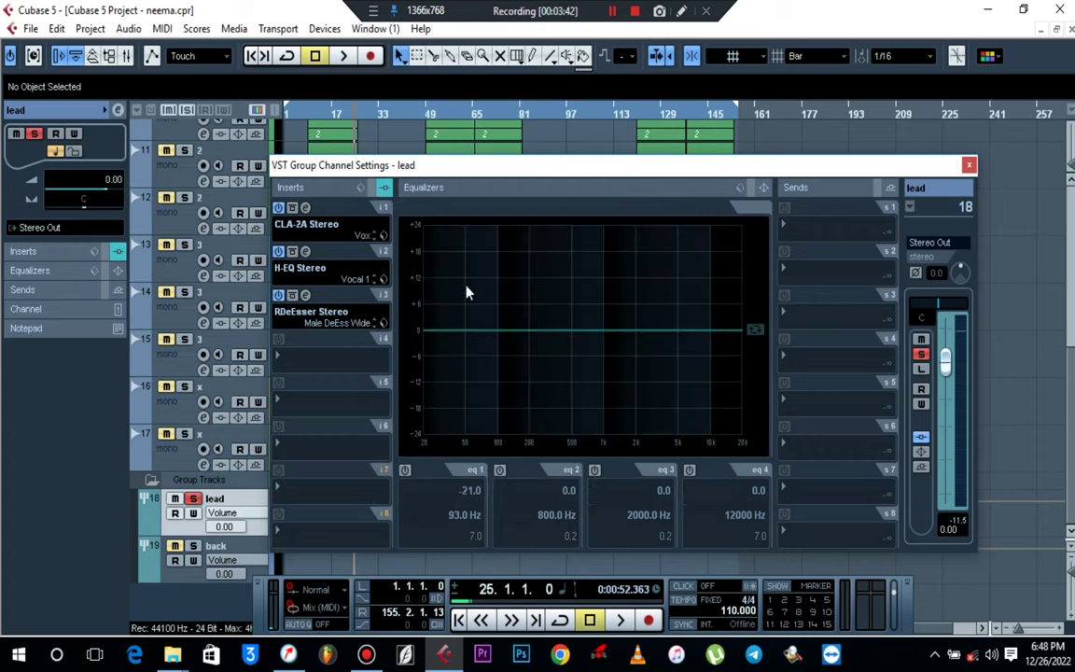
Step: Insert the MonoDelay plug-in in the lead channel's fourth insert slot and open its preset browser
{"action": "left_click", "coordinate": [311, 363]}
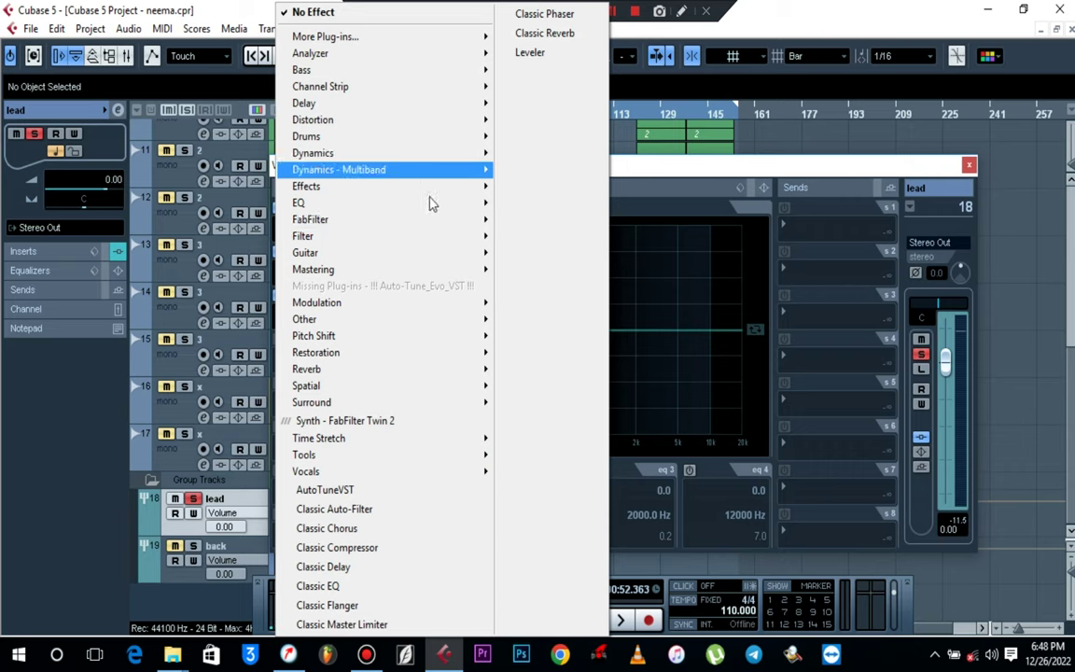
{"action": "mouse_move", "coordinate": [427, 110]}
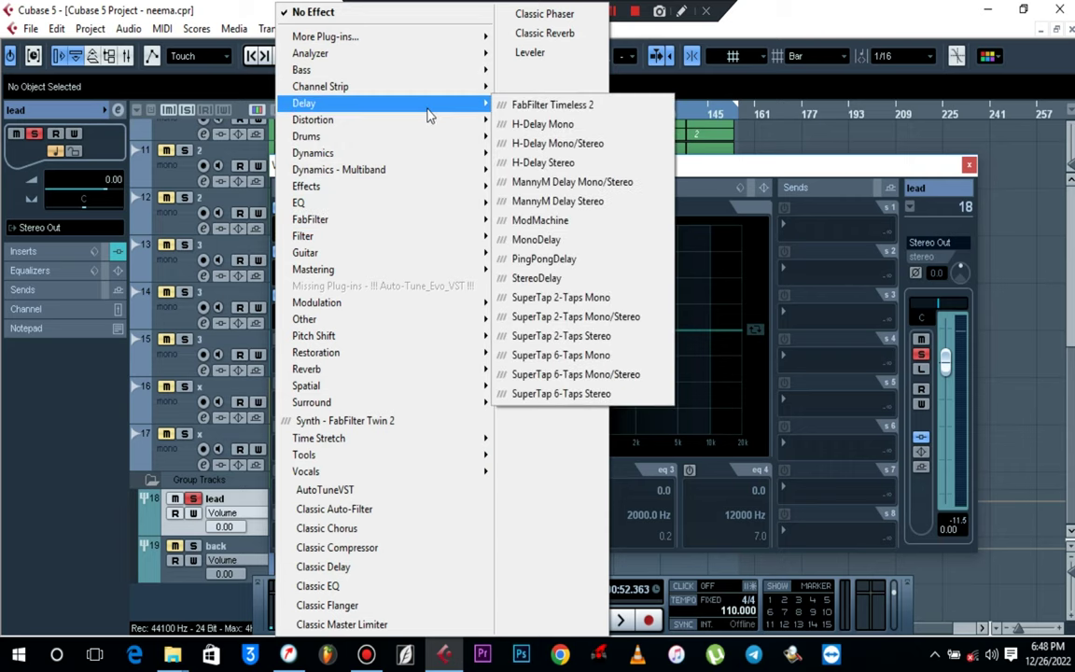
{"action": "left_click", "coordinate": [585, 245]}
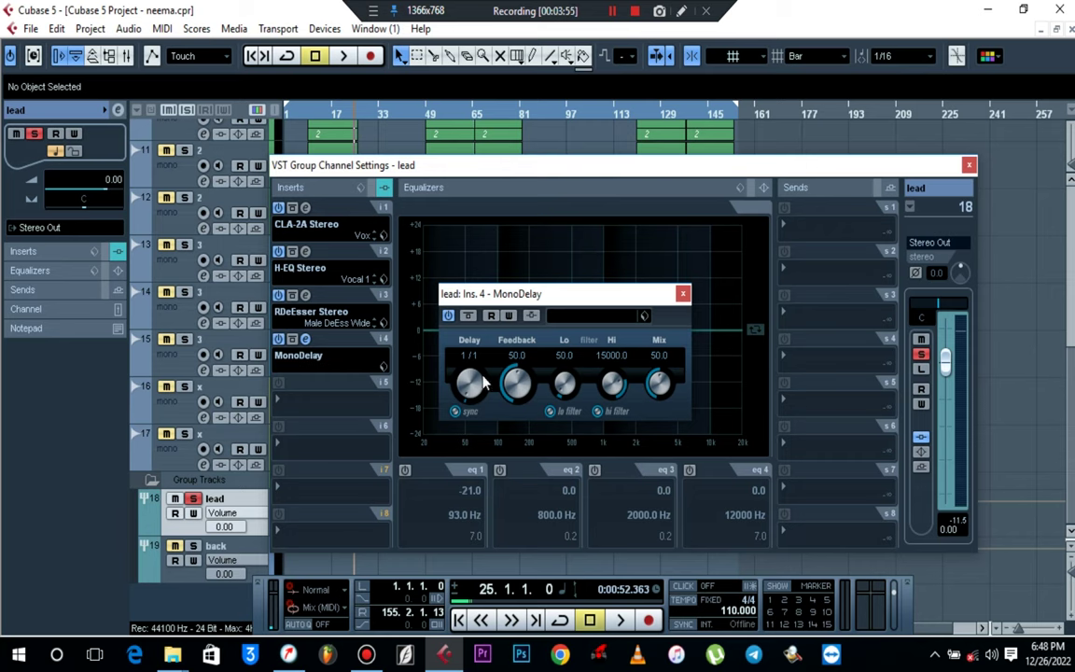
{"action": "left_click", "coordinate": [560, 315]}
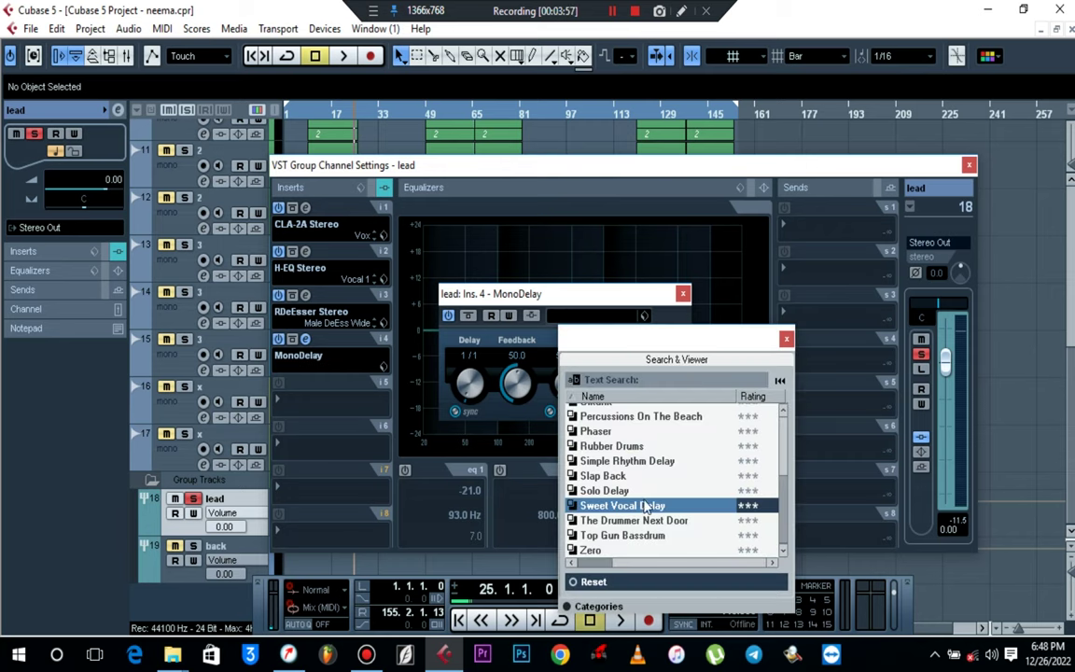
Step: Try the Sweet Vocal Delay and Slap Back presets in the MonoDelay
{"action": "scroll", "coordinate": [653, 535], "scroll_direction": "up", "scroll_amount": 5}
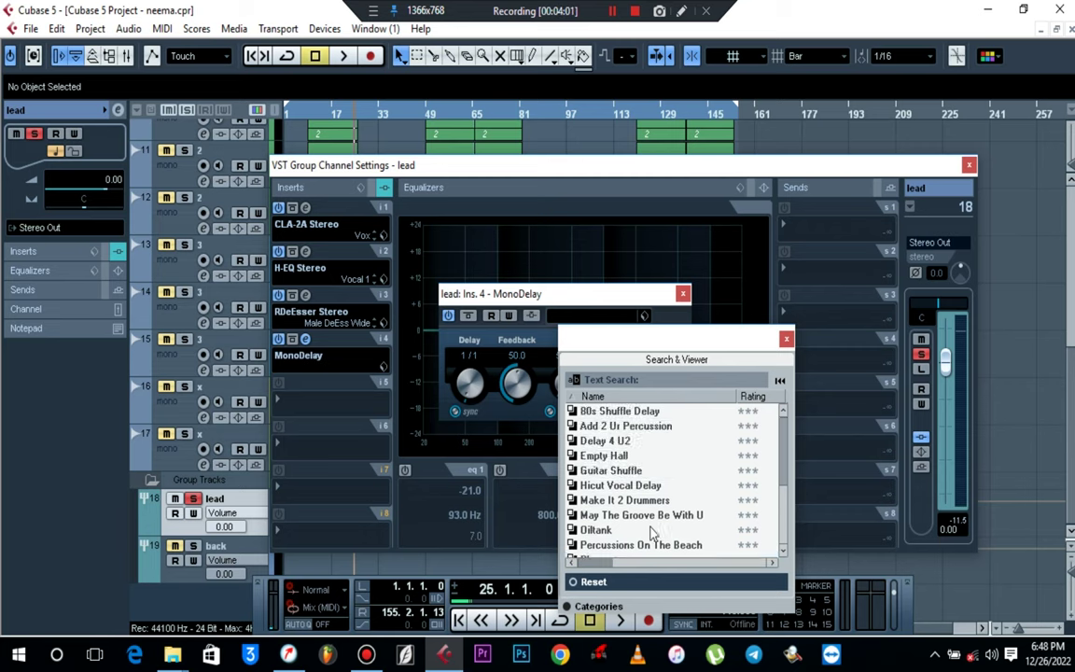
{"action": "scroll", "coordinate": [653, 532], "scroll_direction": "down", "scroll_amount": 5}
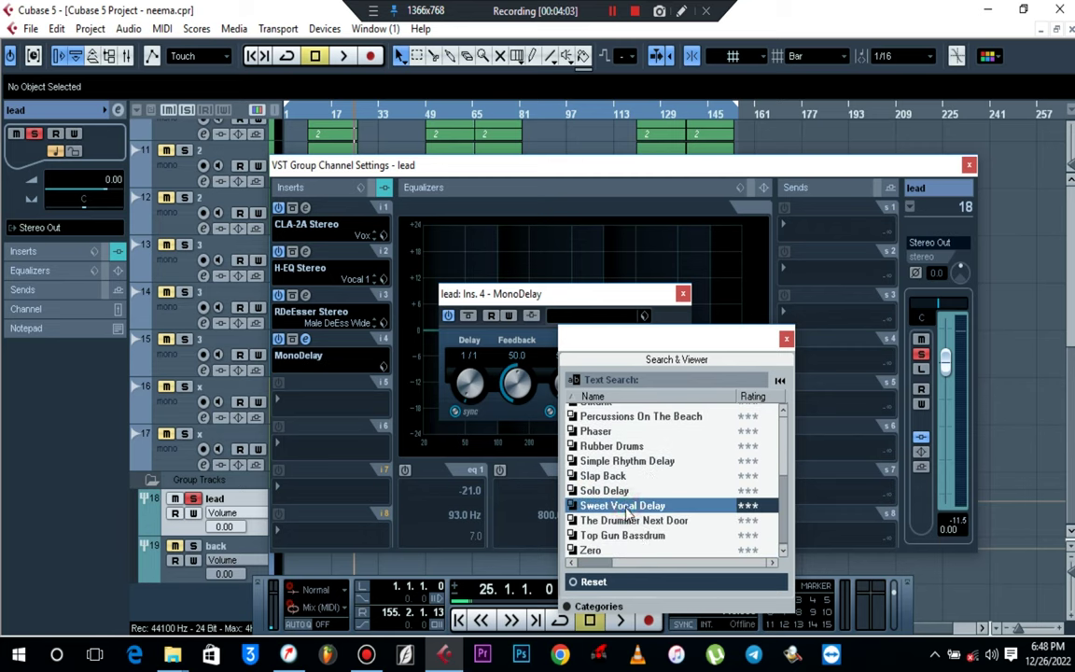
{"action": "double_click", "coordinate": [625, 507]}
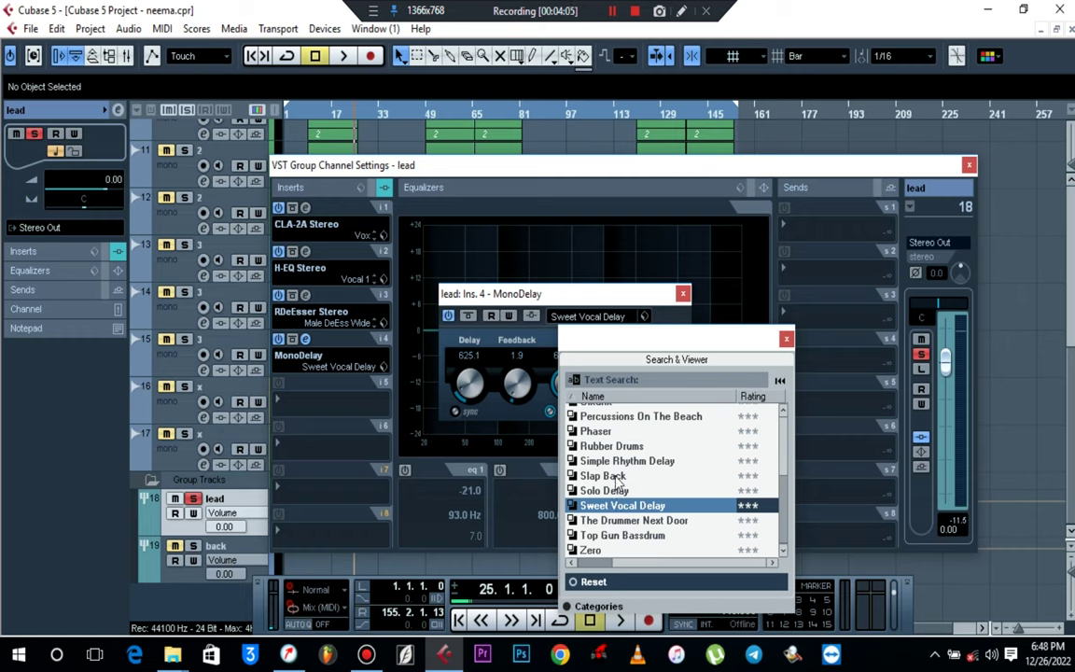
{"action": "left_click", "coordinate": [616, 476]}
{"action": "double_click", "coordinate": [616, 477]}
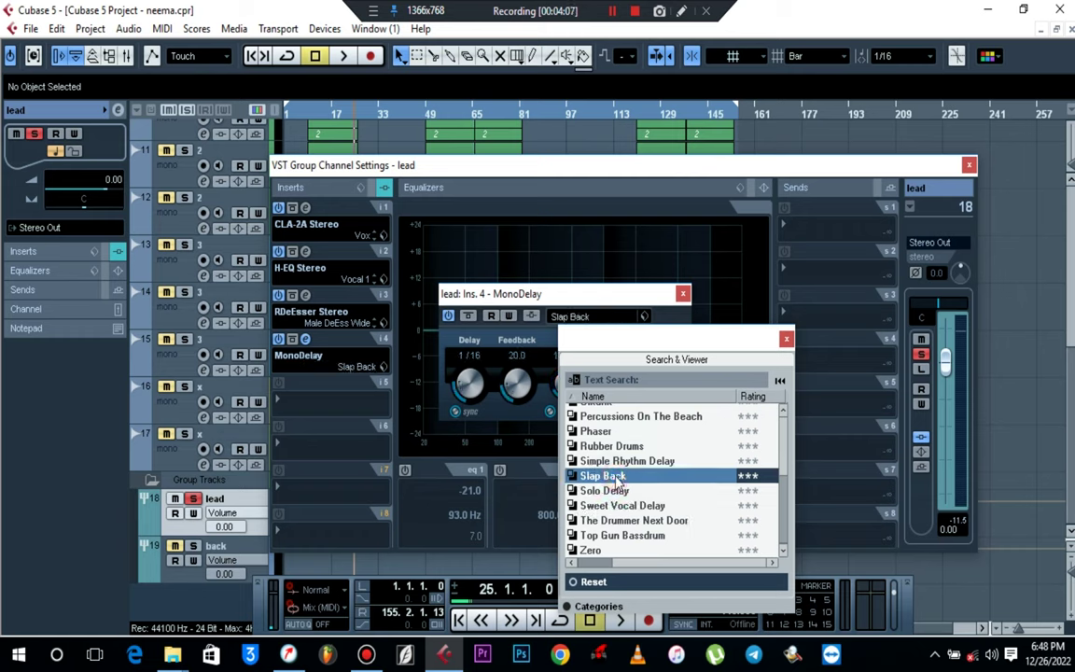
Step: Move the preset browser clear of the delay window and try the Simple Rhythm Delay, Rubber Drums and Hicut Vocal Delay presets
{"action": "left_click_drag", "start_coordinate": [614, 340], "coordinate": [771, 312]}
{"action": "left_click", "coordinate": [770, 433]}
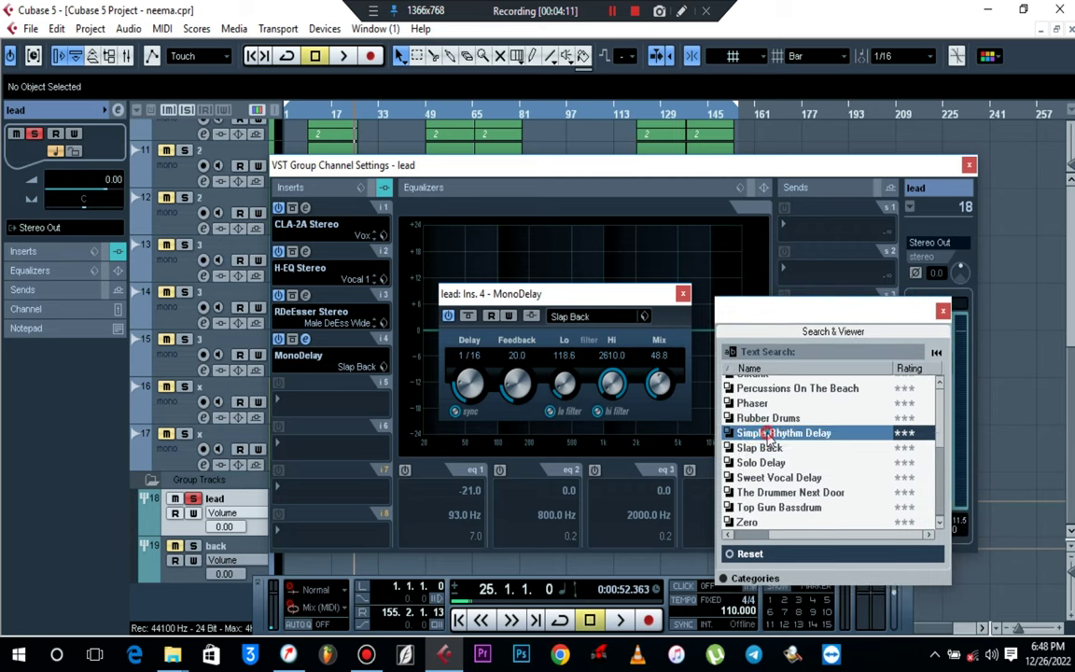
{"action": "double_click", "coordinate": [771, 434]}
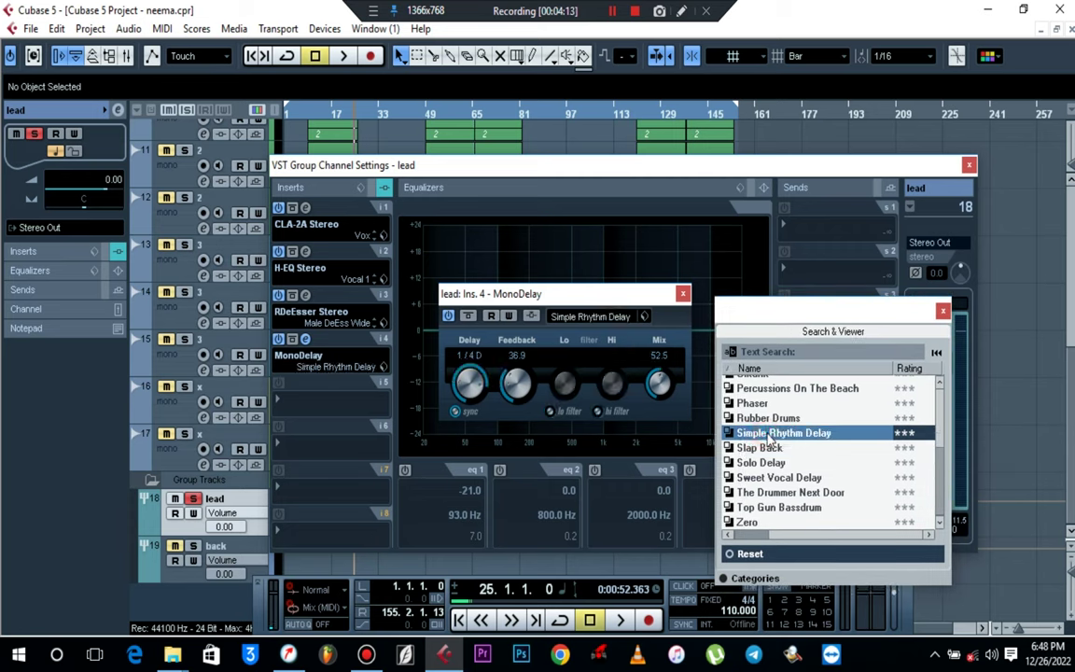
{"action": "key", "text": "Up"}
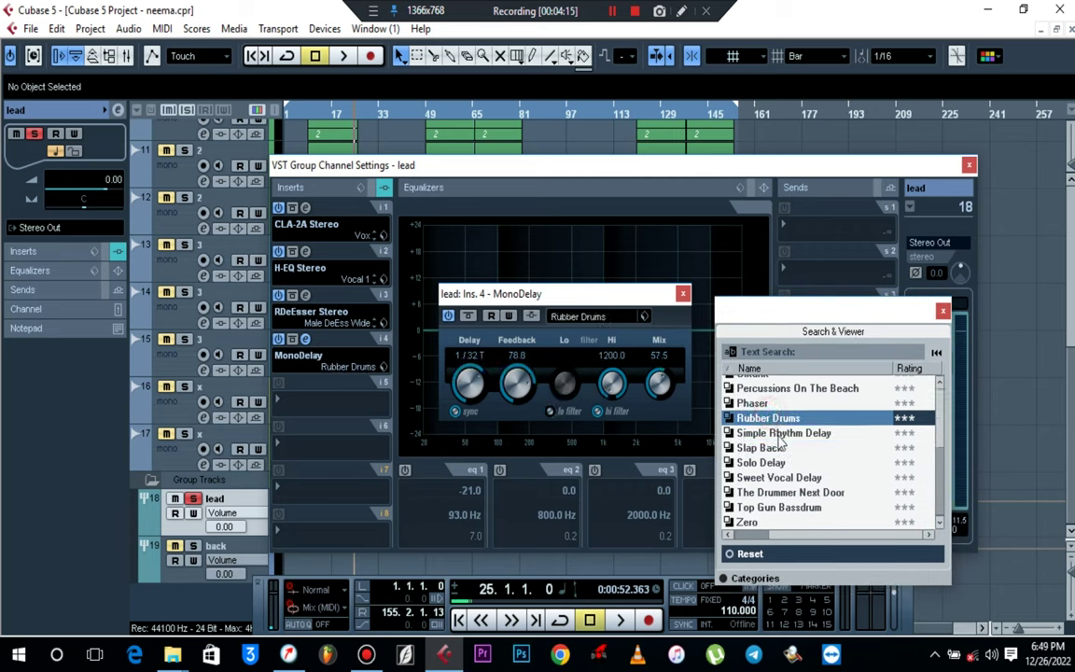
{"action": "scroll", "coordinate": [780, 444], "scroll_direction": "up", "scroll_amount": 2}
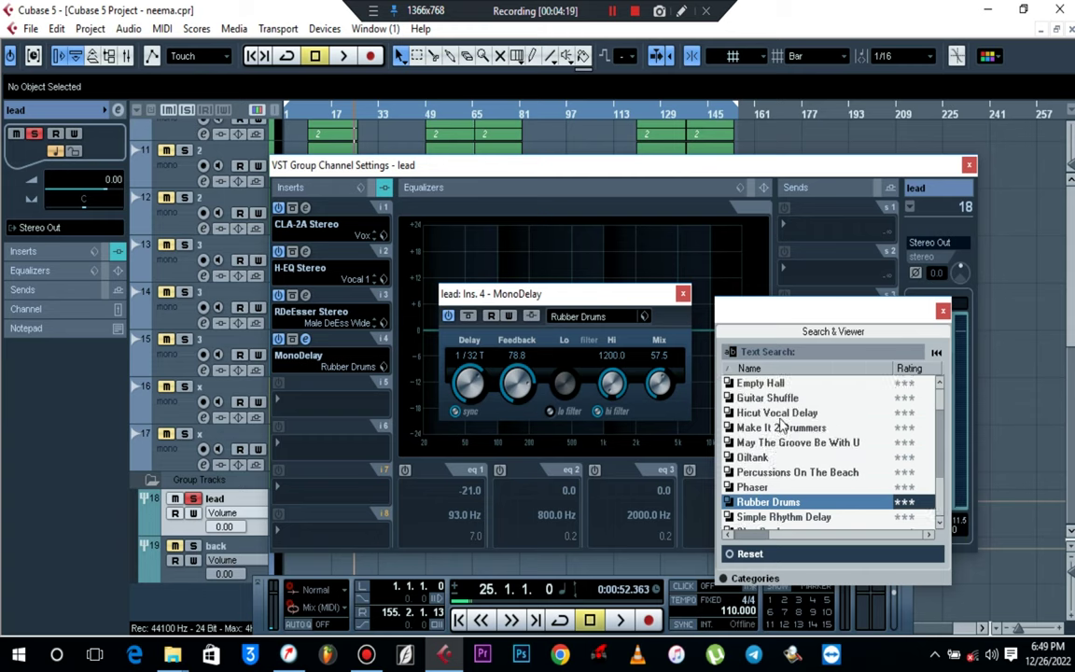
{"action": "left_click", "coordinate": [780, 415]}
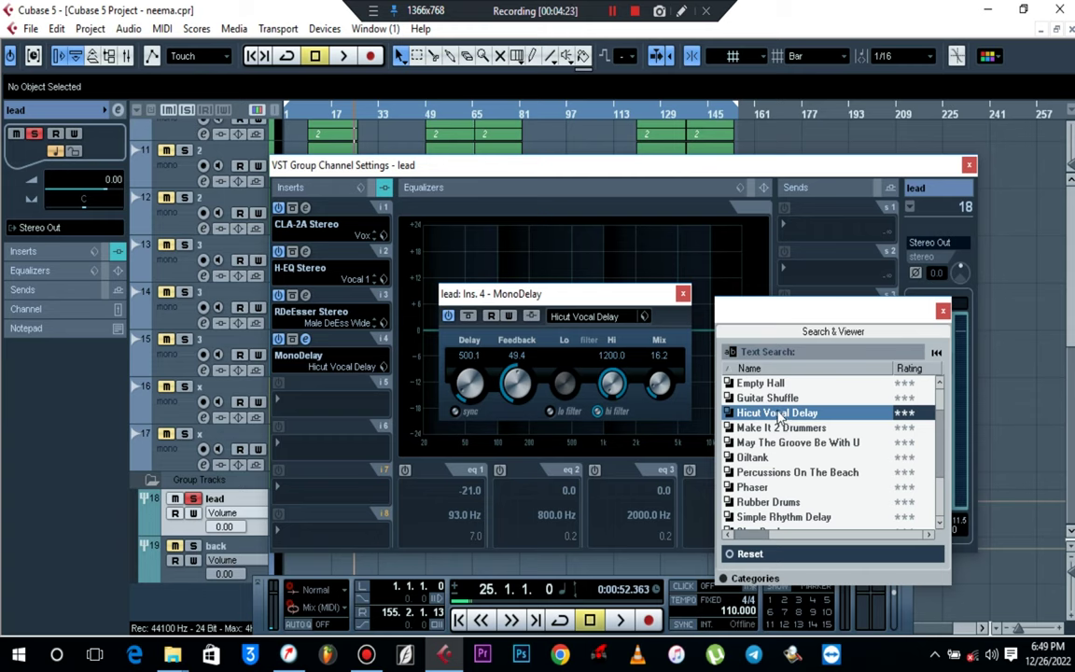
Step: Load the Delay 4 U2 preset in the MonoDelay and close the preset browser
{"action": "scroll", "coordinate": [780, 420], "scroll_direction": "up", "scroll_amount": 3}
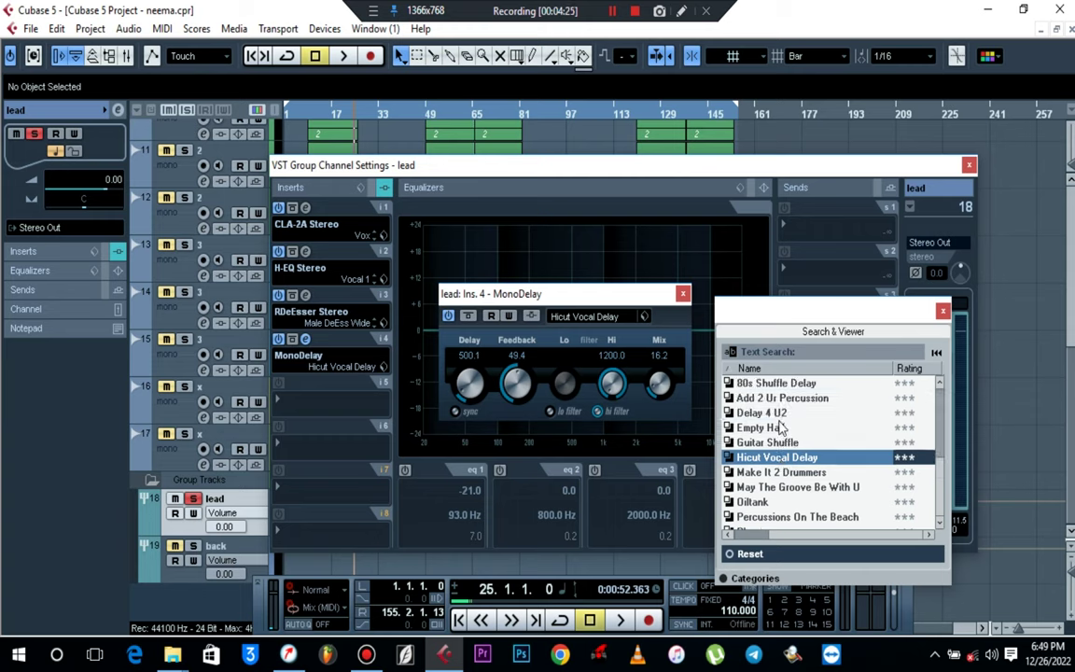
{"action": "left_click", "coordinate": [778, 413]}
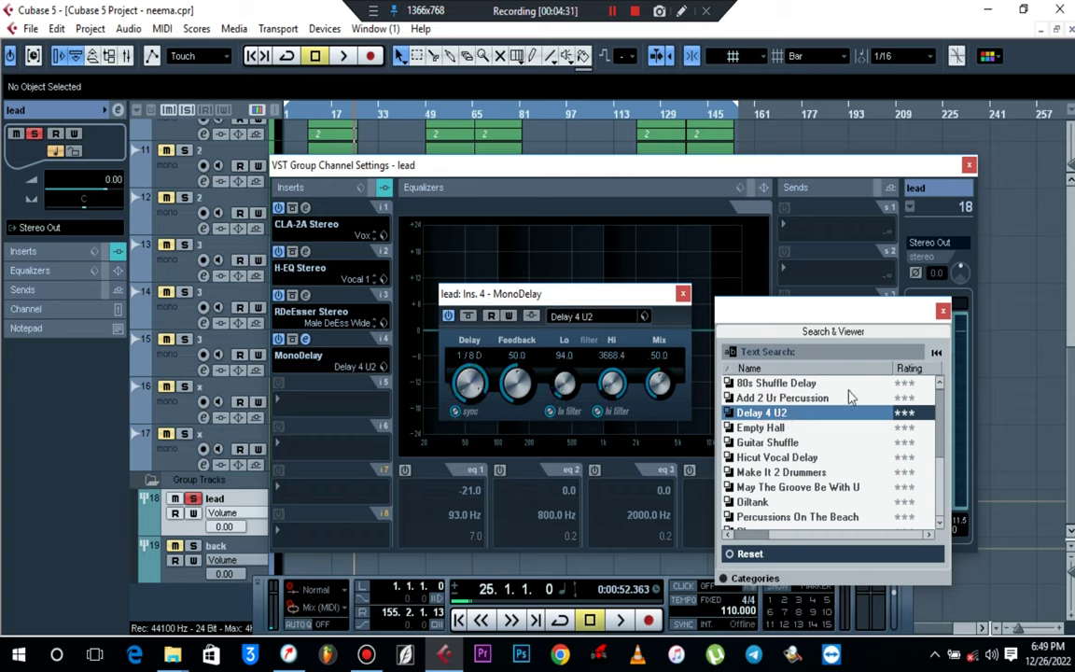
{"action": "left_click", "coordinate": [943, 310]}
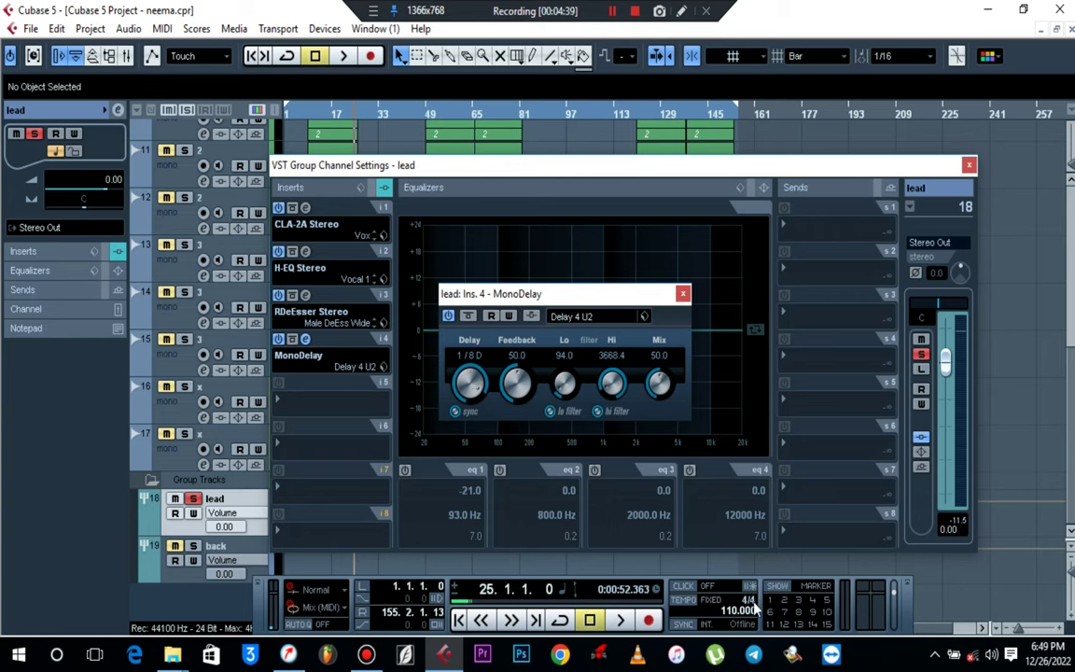
Step: Set the MonoDelay's delay to 1/4, feedback to 29.0 and mix to 12.0, and close its window
{"action": "left_click_drag", "start_coordinate": [471, 381], "coordinate": [488, 533]}
{"action": "left_click_drag", "start_coordinate": [518, 367], "coordinate": [510, 409]}
{"action": "left_click_drag", "start_coordinate": [656, 378], "coordinate": [641, 436]}
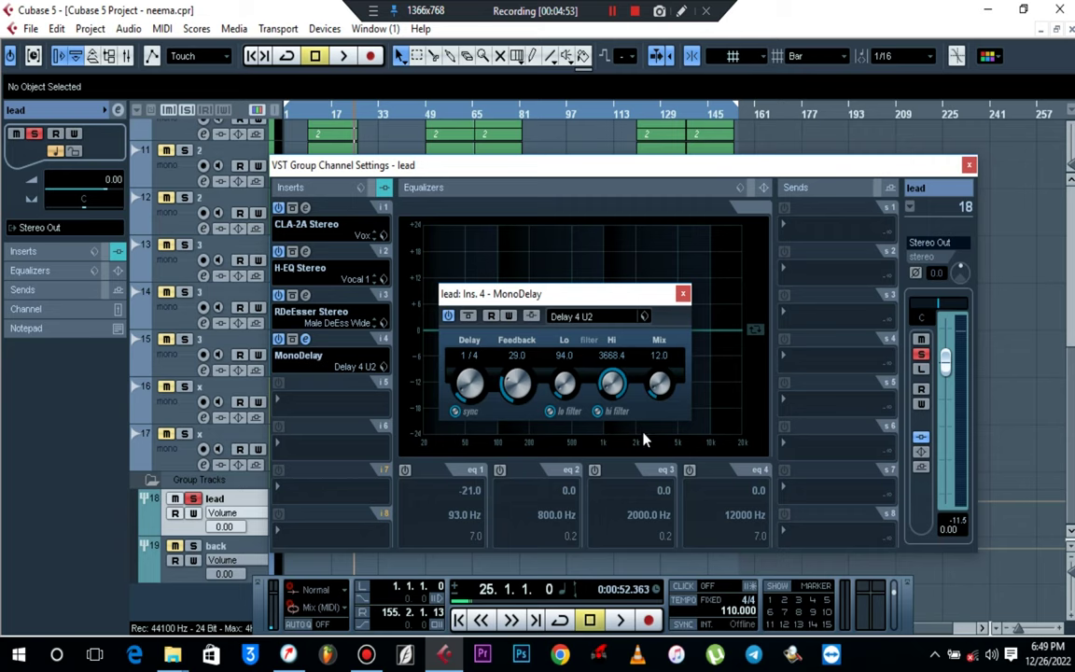
{"action": "left_click", "coordinate": [683, 294]}
Step: Load the RVerb Stereo reverb into the fifth insert slot of the lead group
{"action": "left_click", "coordinate": [308, 397]}
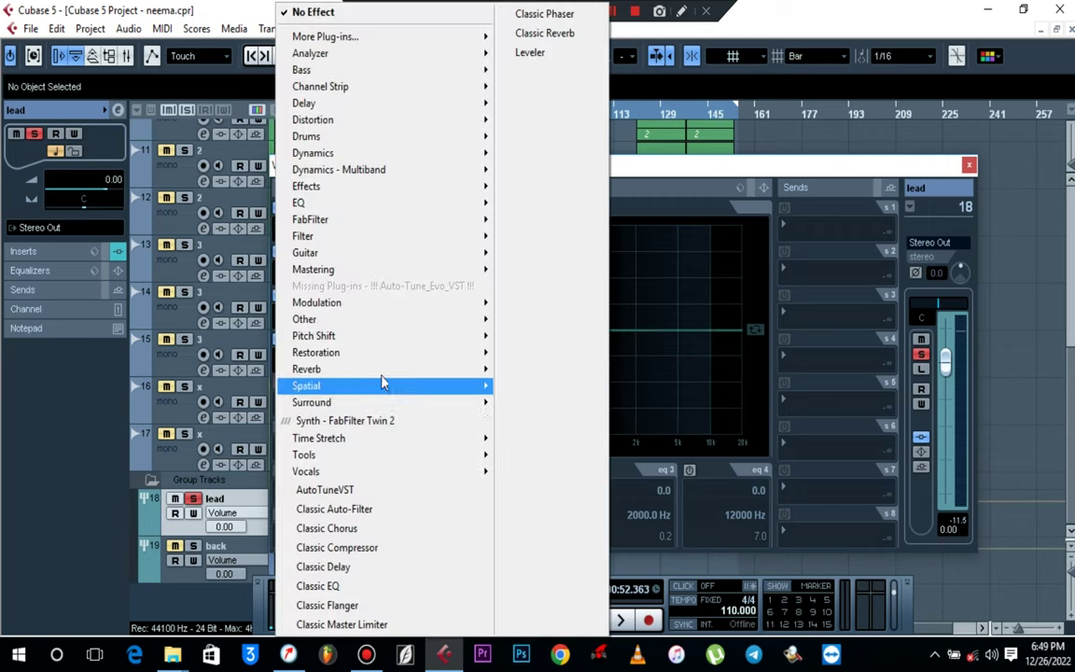
{"action": "mouse_move", "coordinate": [389, 371]}
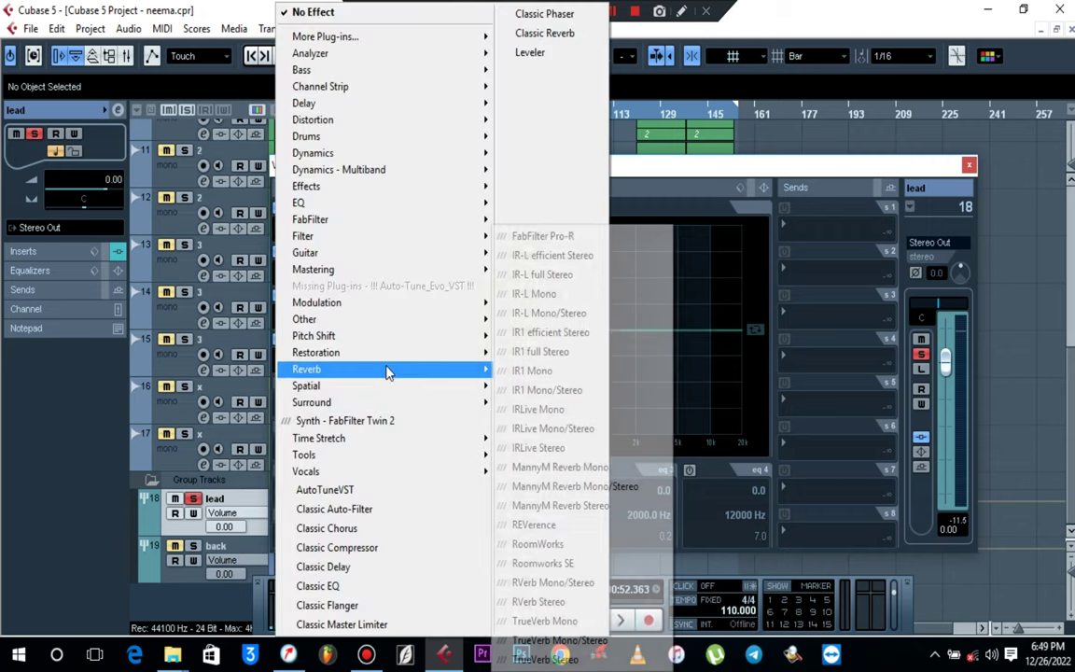
{"action": "left_click", "coordinate": [607, 605]}
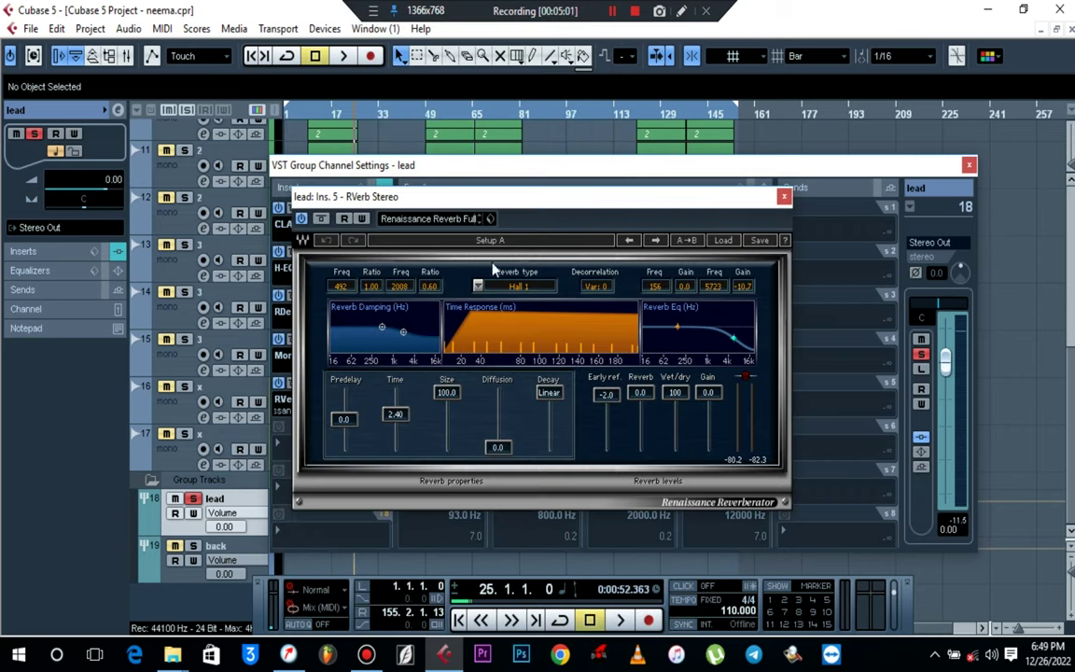
{"action": "left_click", "coordinate": [489, 219]}
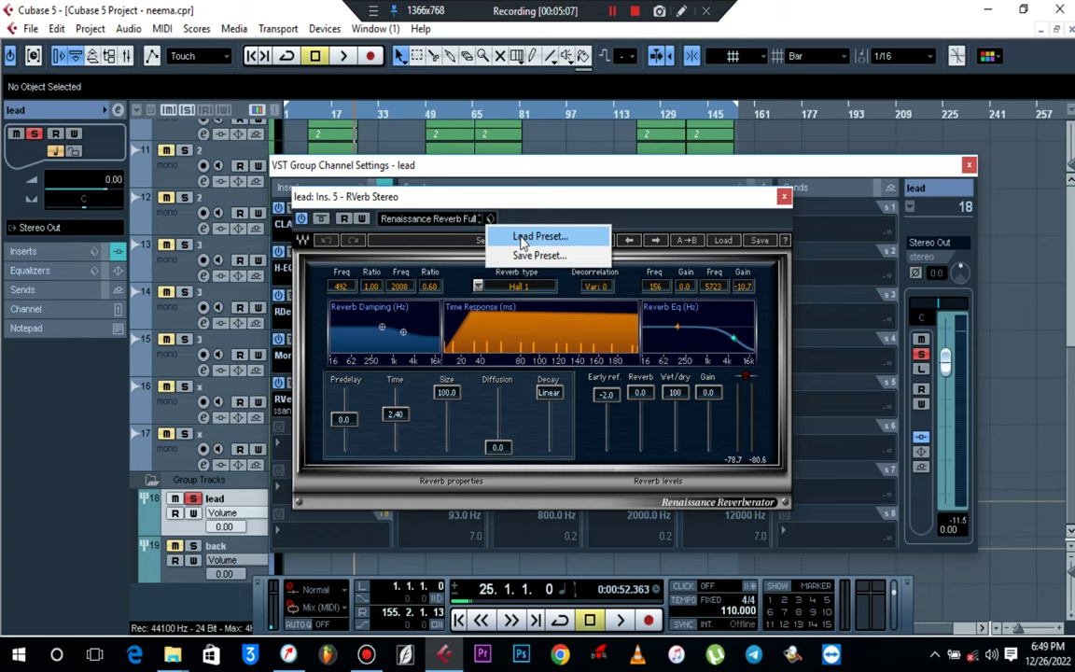
{"action": "left_click", "coordinate": [537, 237]}
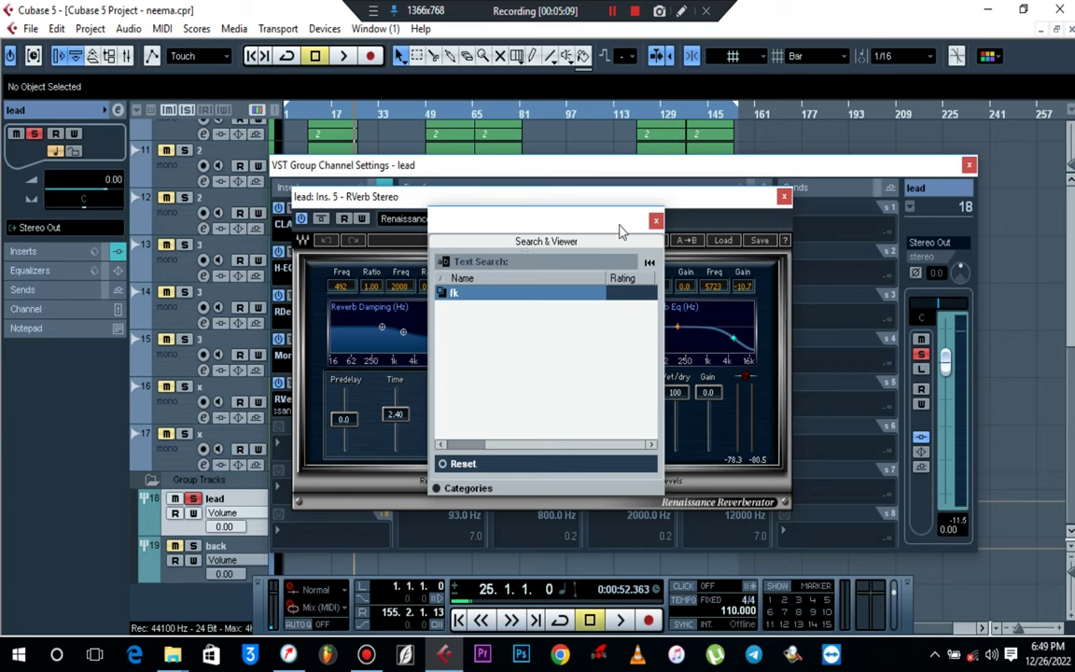
{"action": "left_click", "coordinate": [657, 222]}
Step: Filter the RVerb presets by "voc" and load the Vocal plate medium preset
{"action": "left_click", "coordinate": [401, 218]}
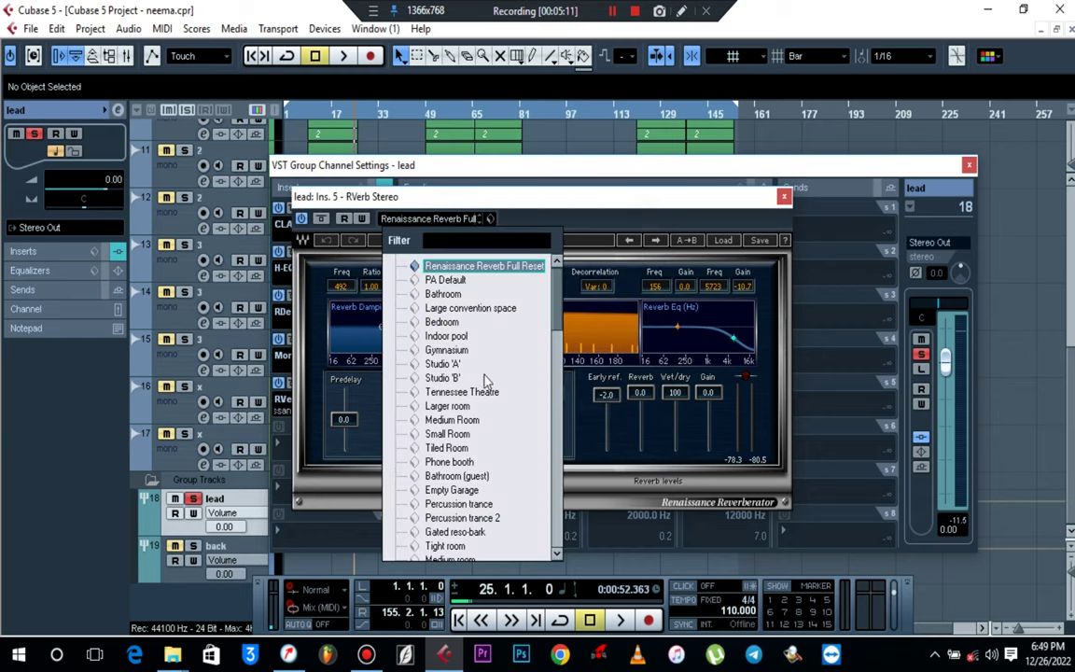
{"action": "scroll", "coordinate": [486, 411], "scroll_direction": "down", "scroll_amount": 5}
{"action": "scroll", "coordinate": [486, 411], "scroll_direction": "down", "scroll_amount": 10}
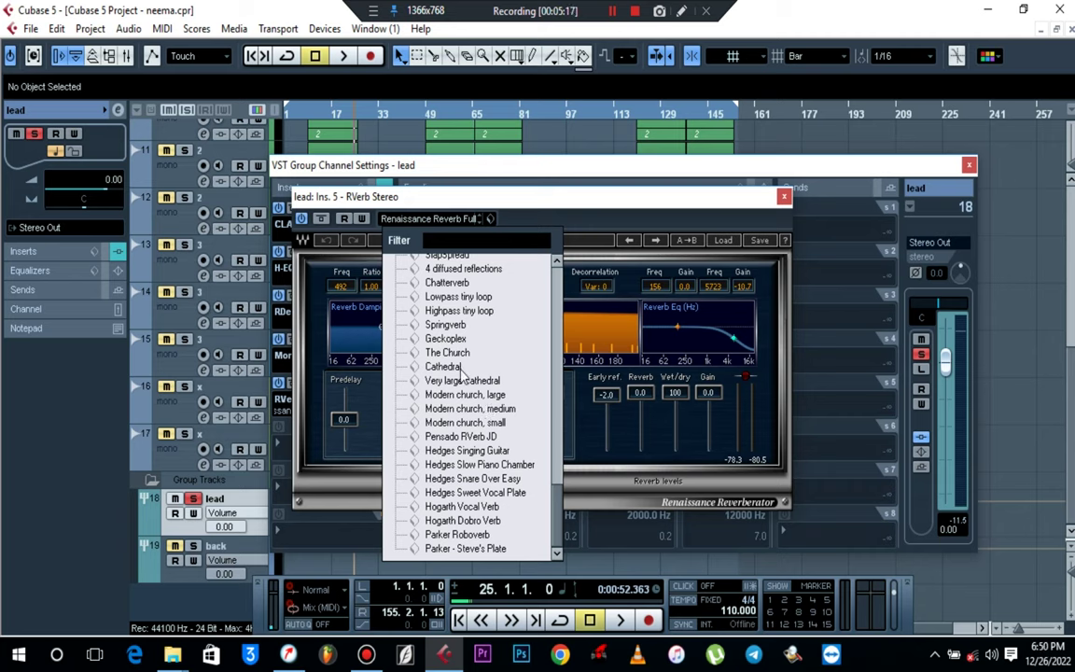
{"action": "scroll", "coordinate": [471, 391], "scroll_direction": "up", "scroll_amount": 3}
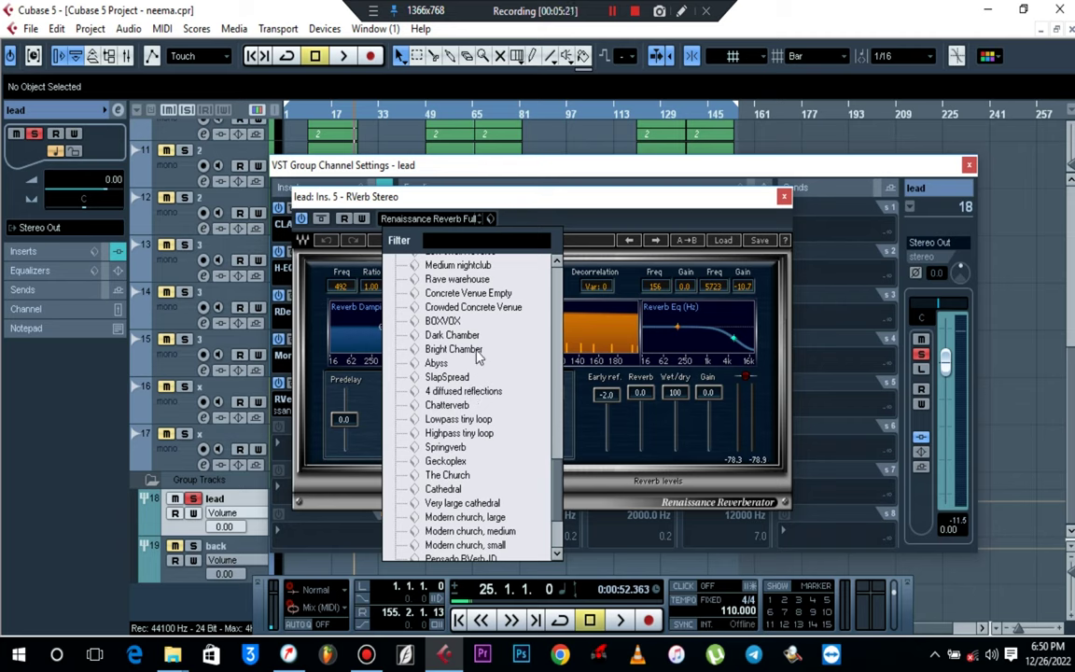
{"action": "left_click", "coordinate": [456, 242]}
{"action": "type", "text": "voc"}
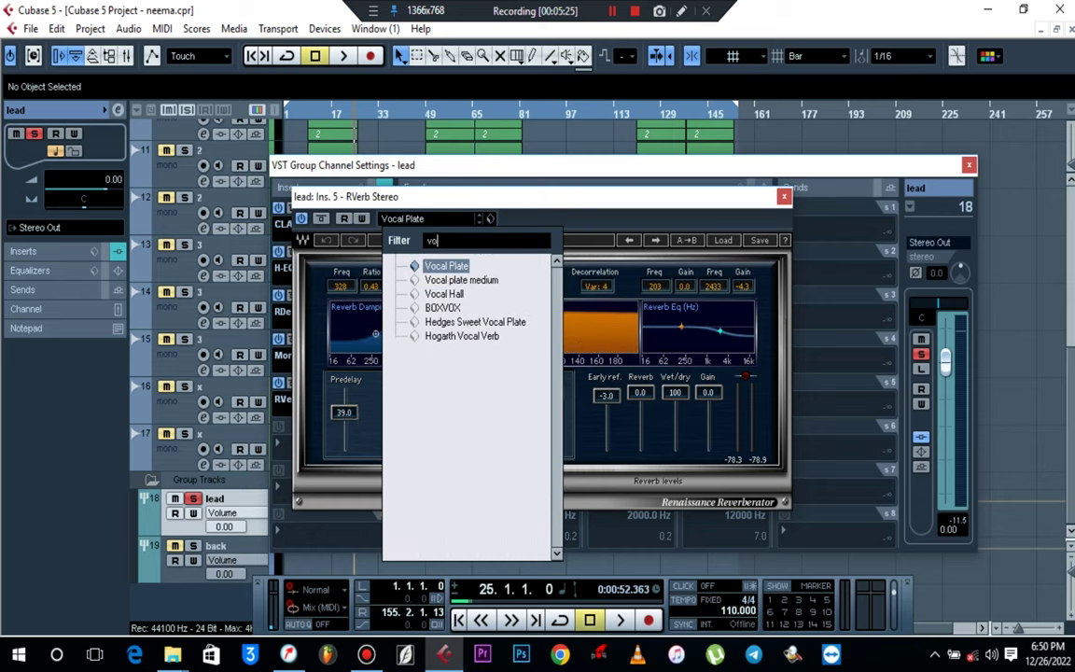
{"action": "left_click", "coordinate": [462, 282]}
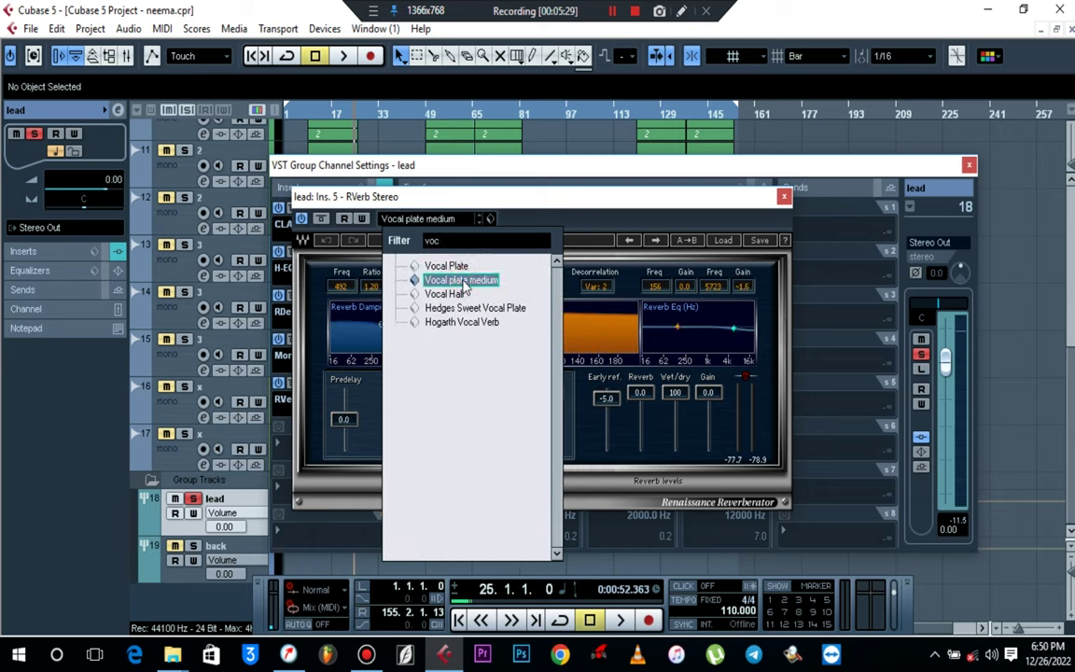
{"action": "left_click", "coordinate": [446, 191]}
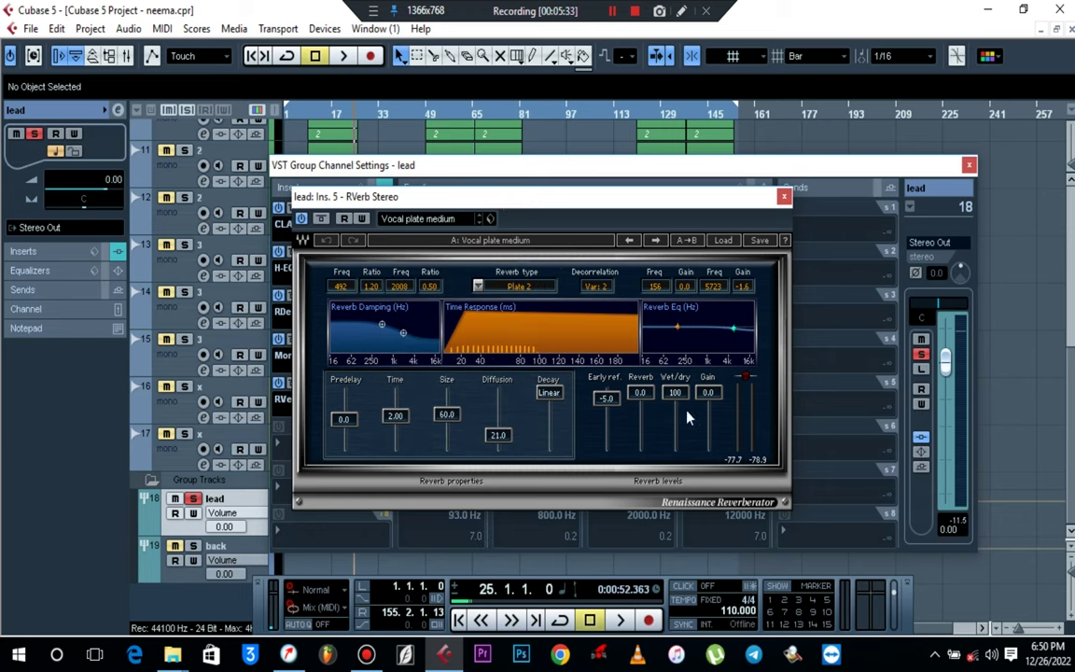
Step: Set the RVerb's wet/dry to 11 and close the reverb and lead channel settings windows
{"action": "left_click_drag", "start_coordinate": [679, 399], "coordinate": [675, 441]}
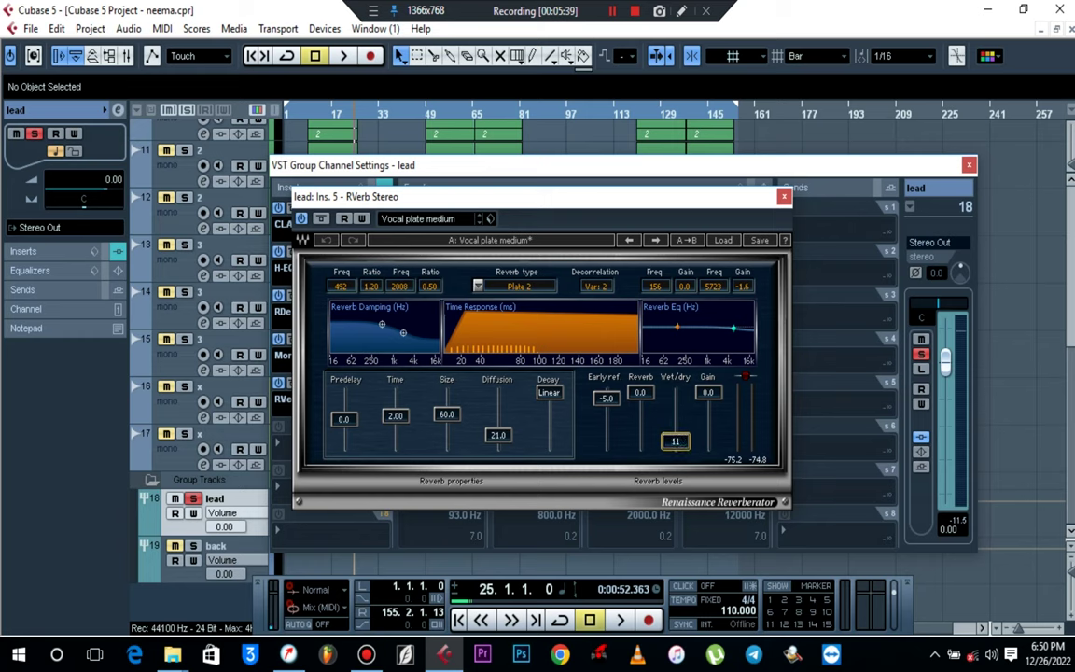
{"action": "left_click", "coordinate": [784, 196]}
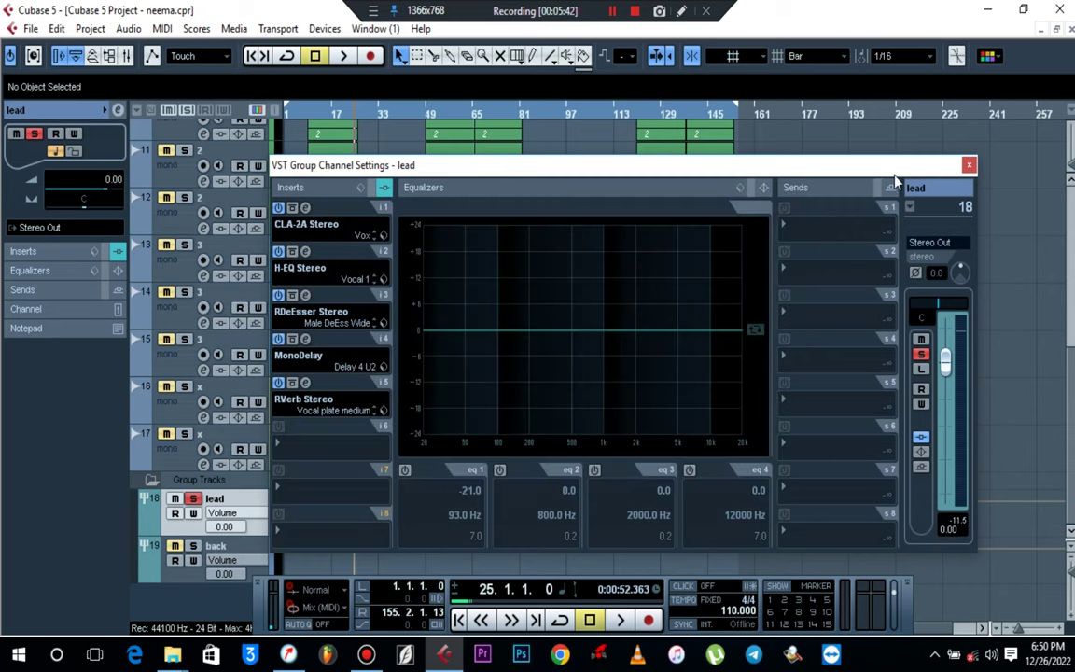
{"action": "left_click", "coordinate": [968, 166]}
Step: Take the neema track out of solo and play the processed lead vocal from bar 25
{"action": "scroll", "coordinate": [620, 348], "scroll_direction": "up", "scroll_amount": 5}
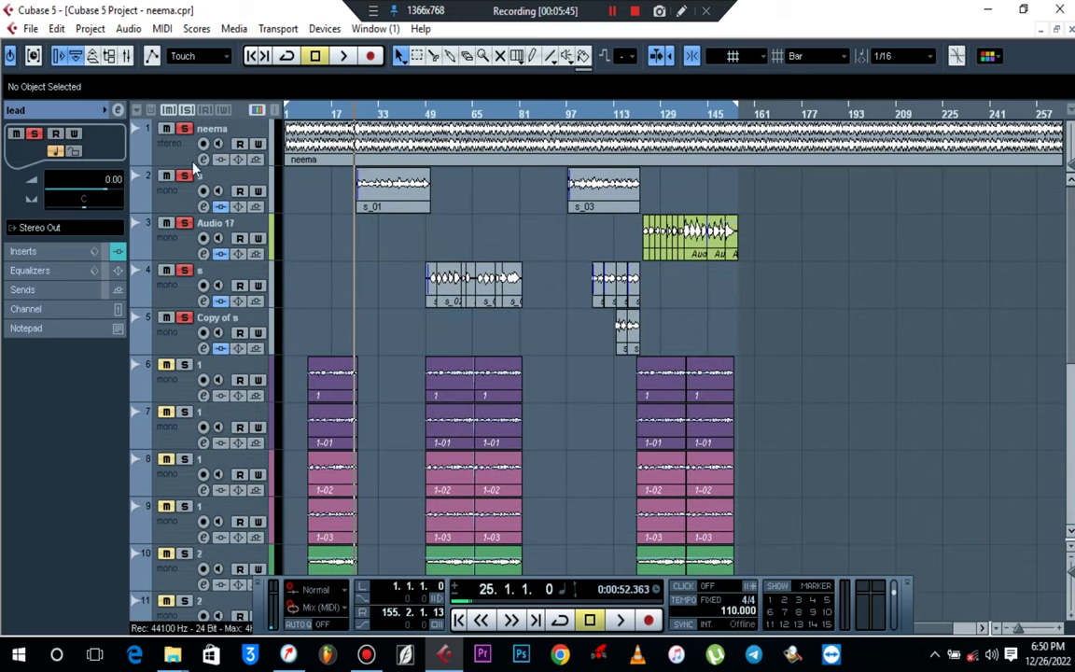
{"action": "key", "text": "space"}
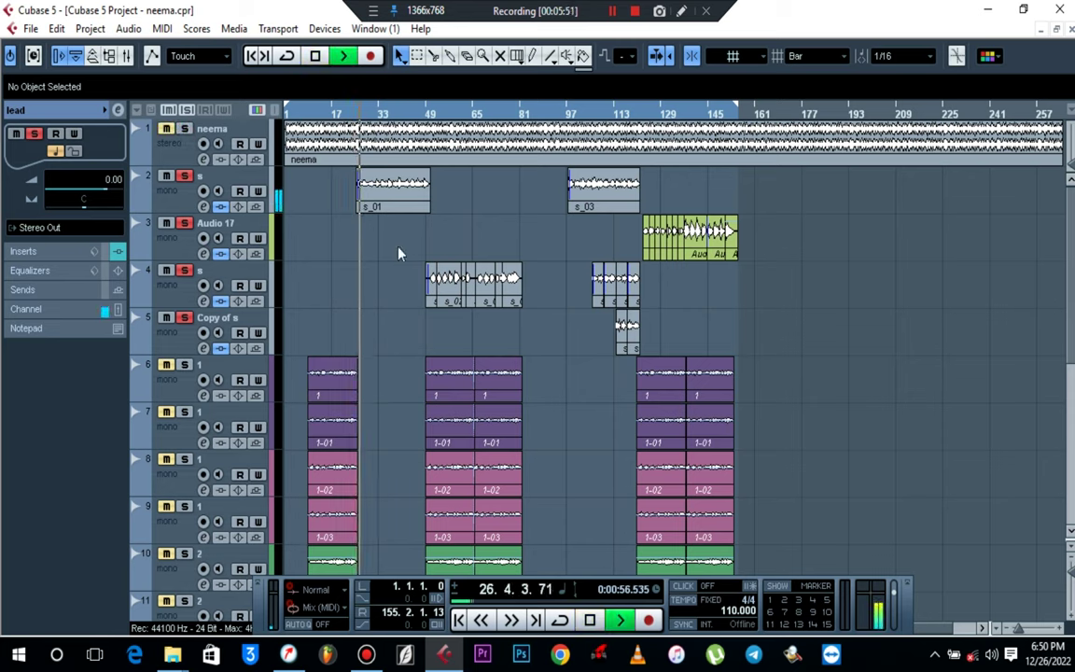
{"action": "key", "text": "space"}
Step: Reopen the MonoDelay on the lead group, set its mix to 6.0, and close its window
{"action": "scroll", "coordinate": [244, 280], "scroll_direction": "down", "scroll_amount": 5}
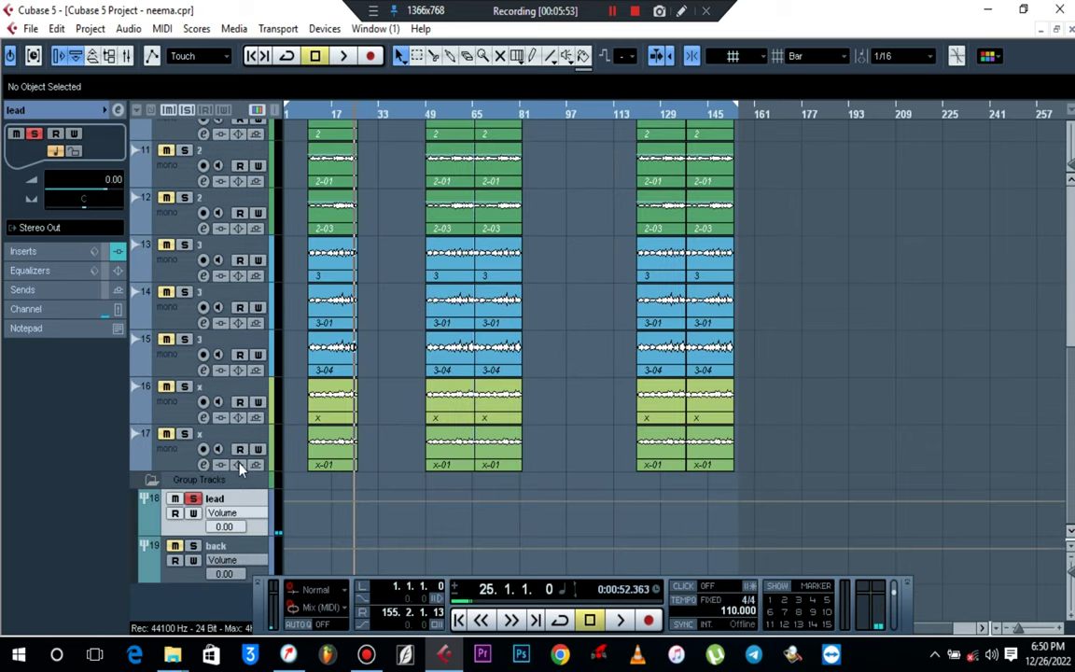
{"action": "left_click", "coordinate": [50, 258]}
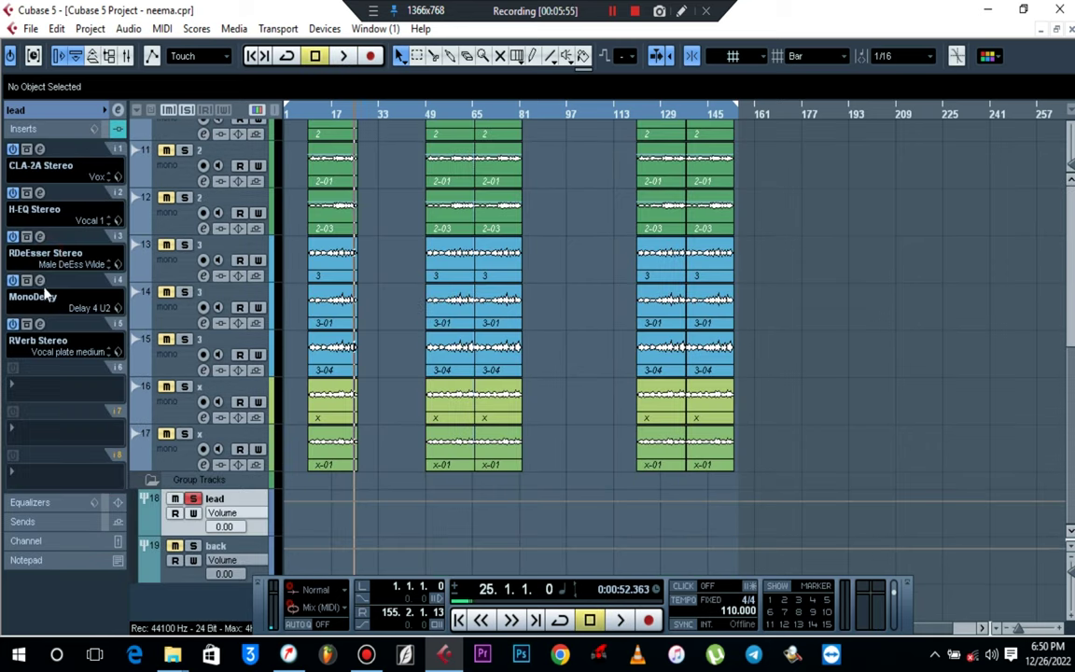
{"action": "left_click", "coordinate": [39, 280]}
{"action": "left_click_drag", "start_coordinate": [660, 378], "coordinate": [661, 390]}
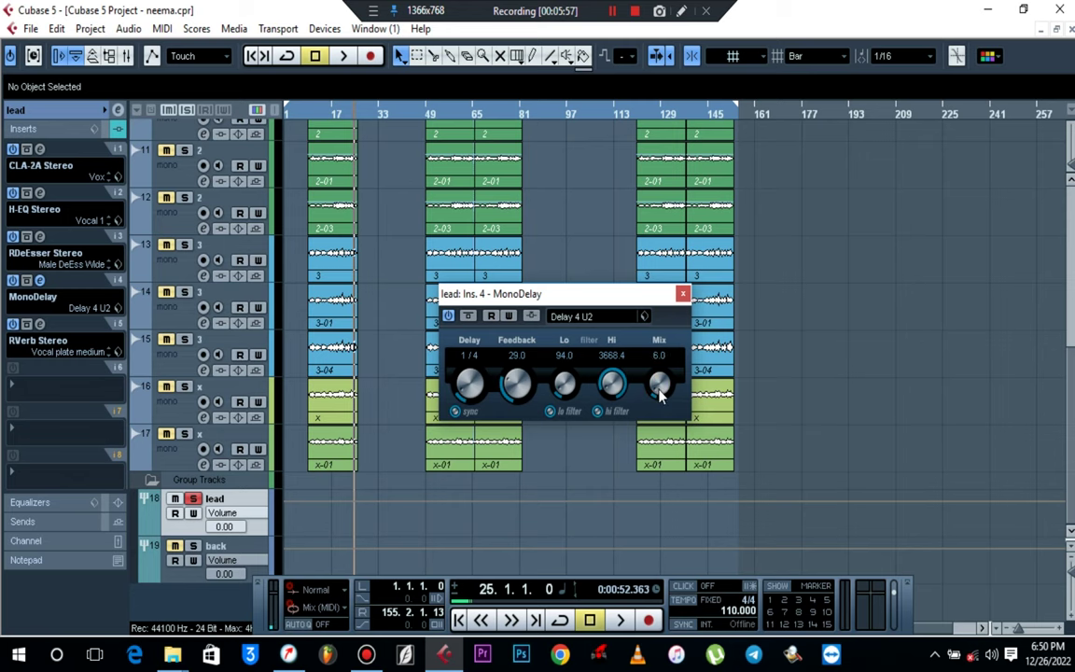
{"action": "left_click", "coordinate": [682, 293]}
Step: Play the lead vocal without the beat to check the reduced delay mix
{"action": "key", "text": "space"}
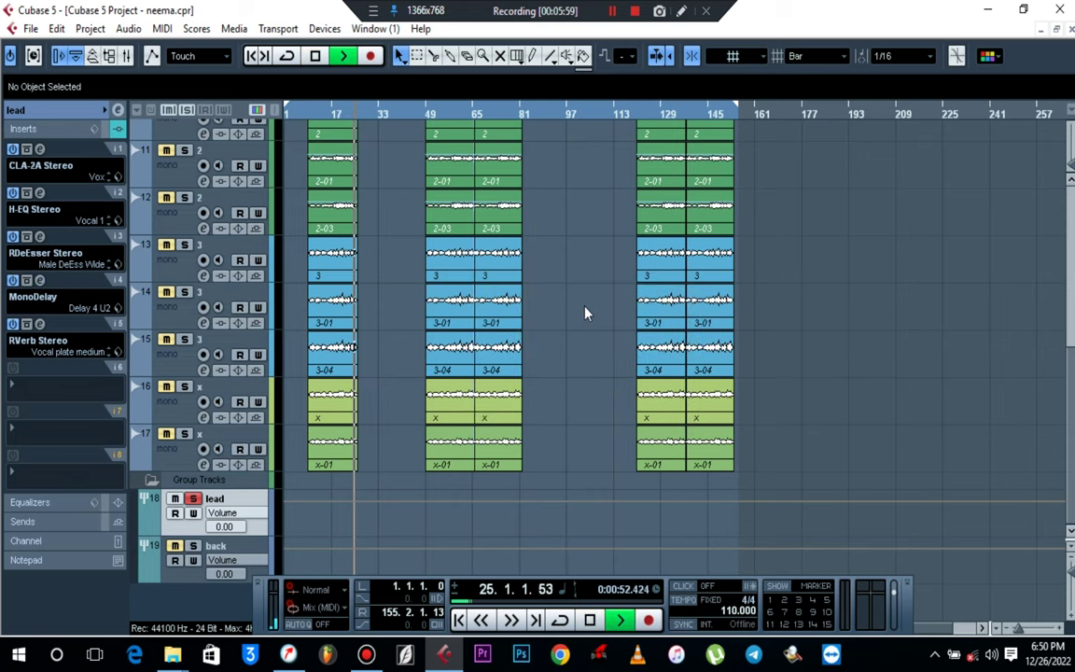
{"action": "scroll", "coordinate": [583, 314], "scroll_direction": "up", "scroll_amount": 5}
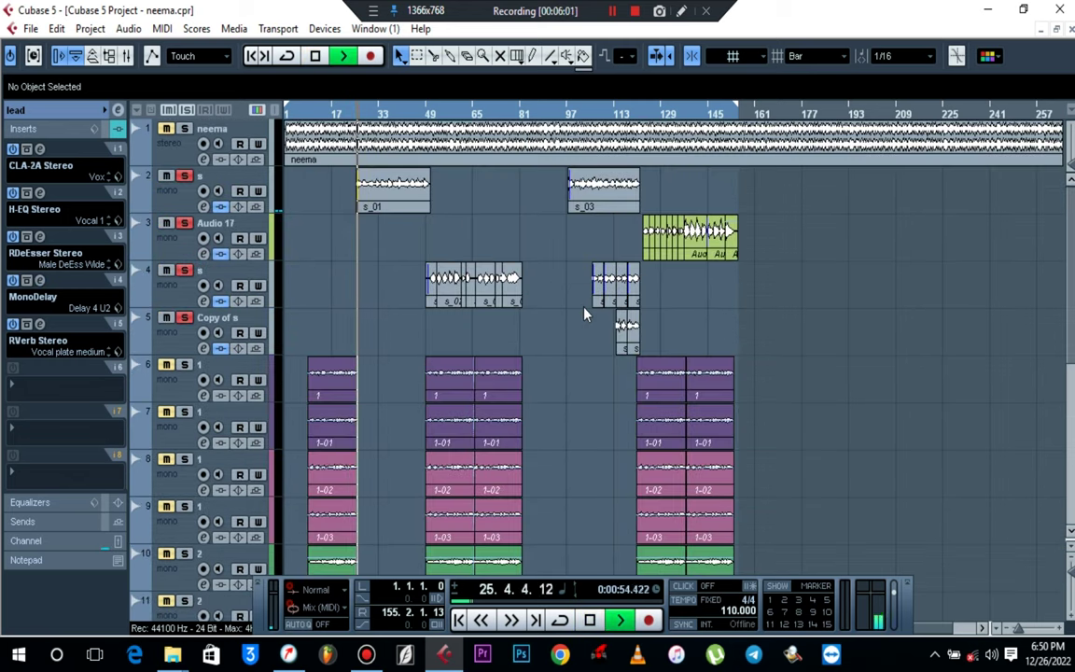
{"action": "key", "text": "space"}
Step: Solo the neema track again and listen to the lead vocal together with the beat from bar 25
{"action": "left_click", "coordinate": [188, 130]}
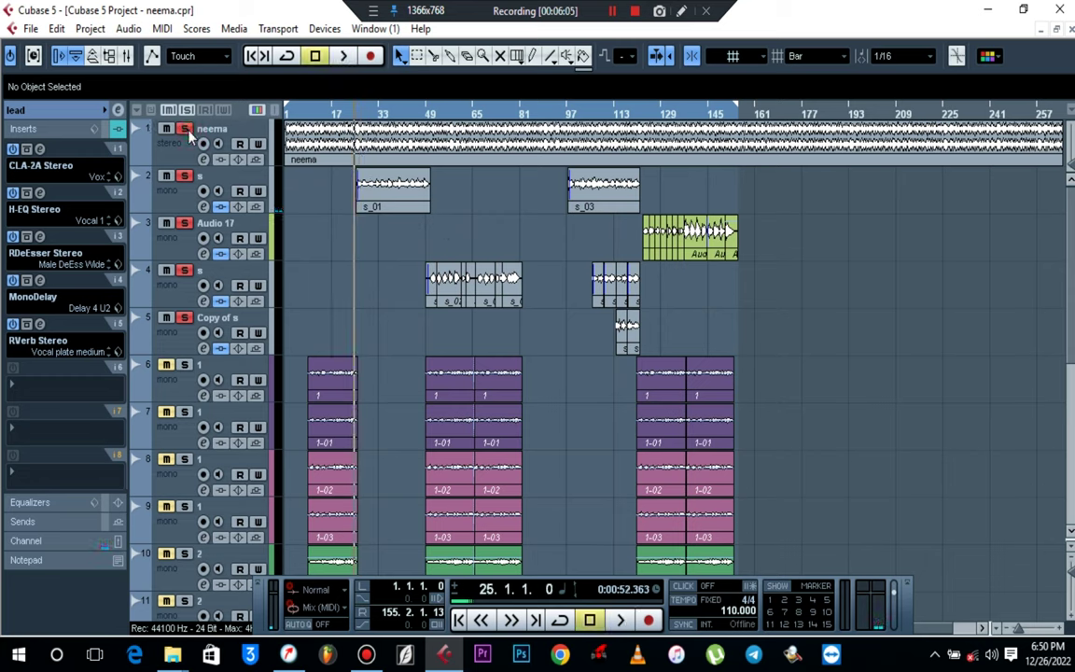
{"action": "key", "text": "space"}
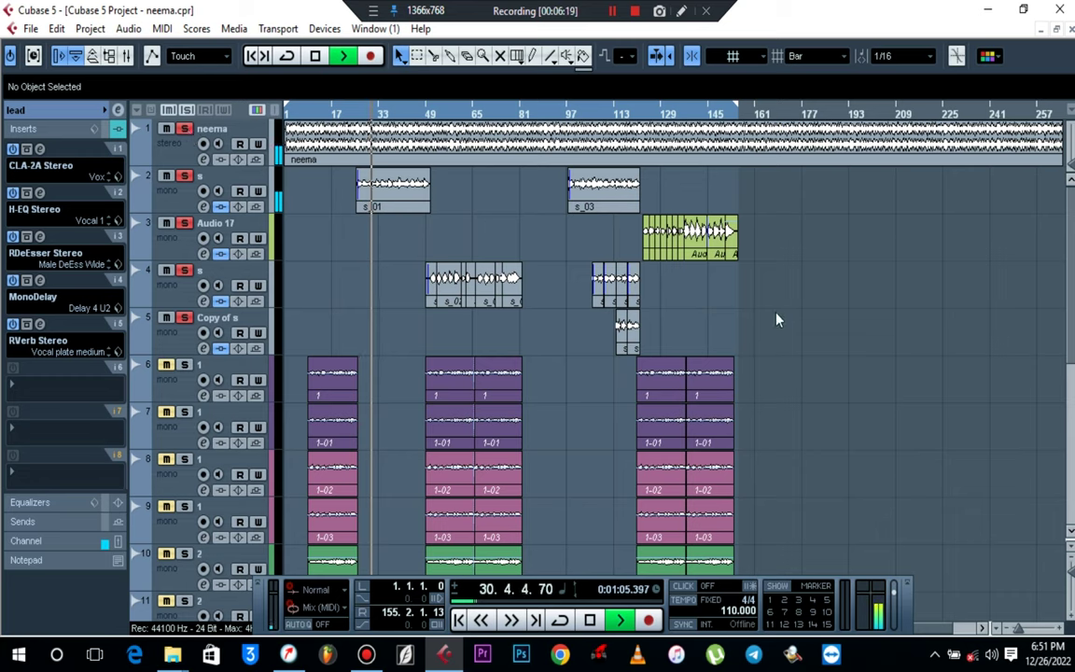
{"action": "key", "text": "space"}
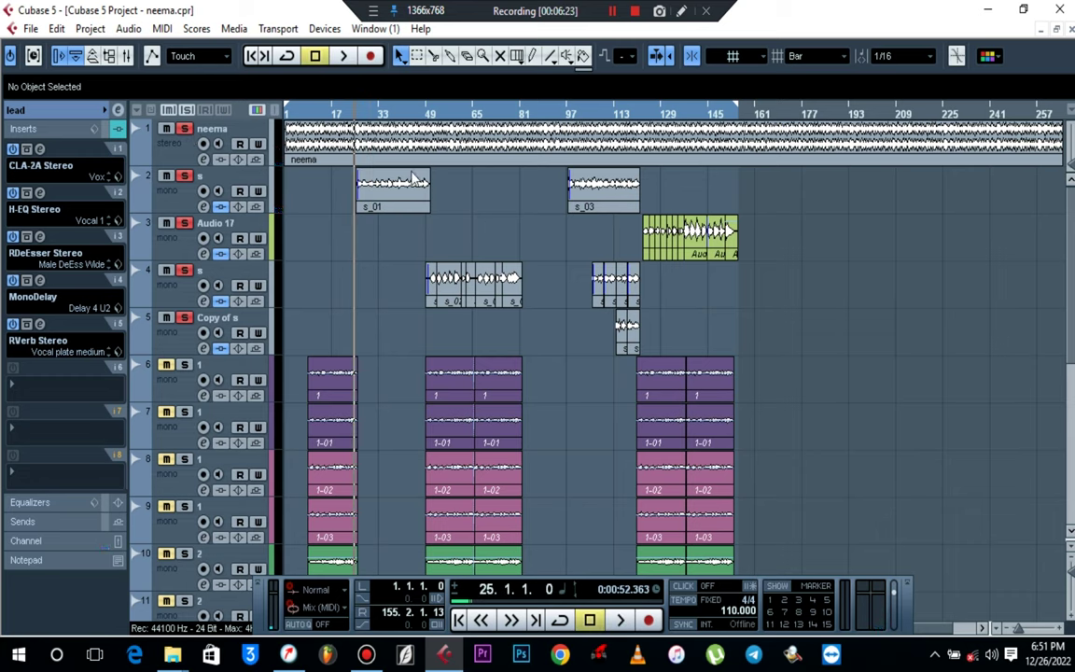
Step: Take the lead group out of solo and solo the back group instead
{"action": "scroll", "coordinate": [441, 209], "scroll_direction": "down", "scroll_amount": 10}
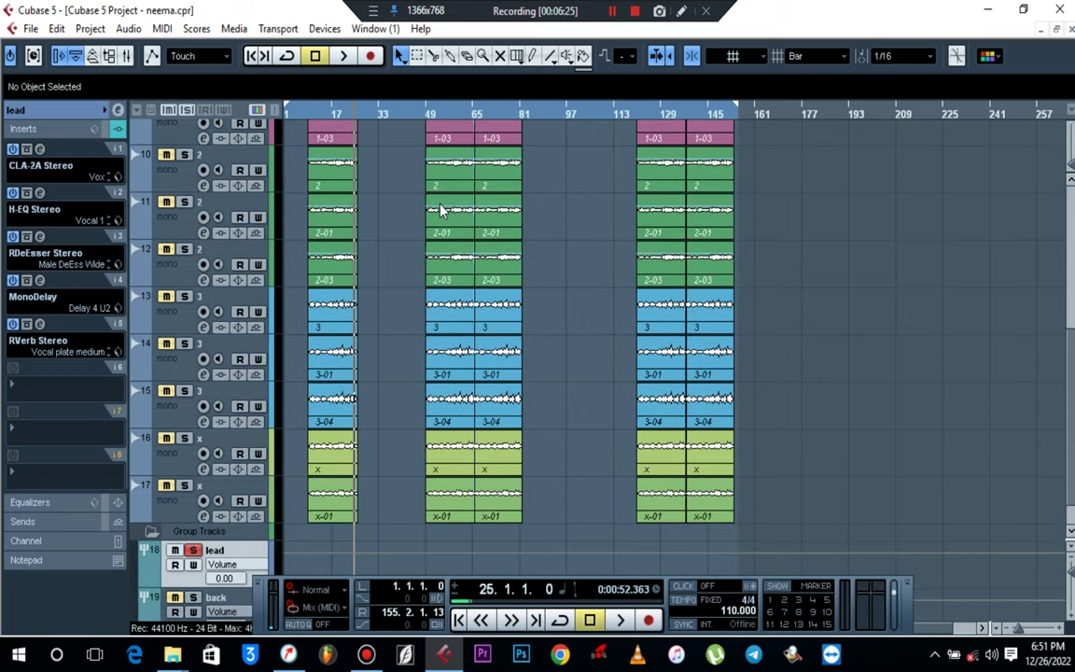
{"action": "left_click", "coordinate": [195, 498]}
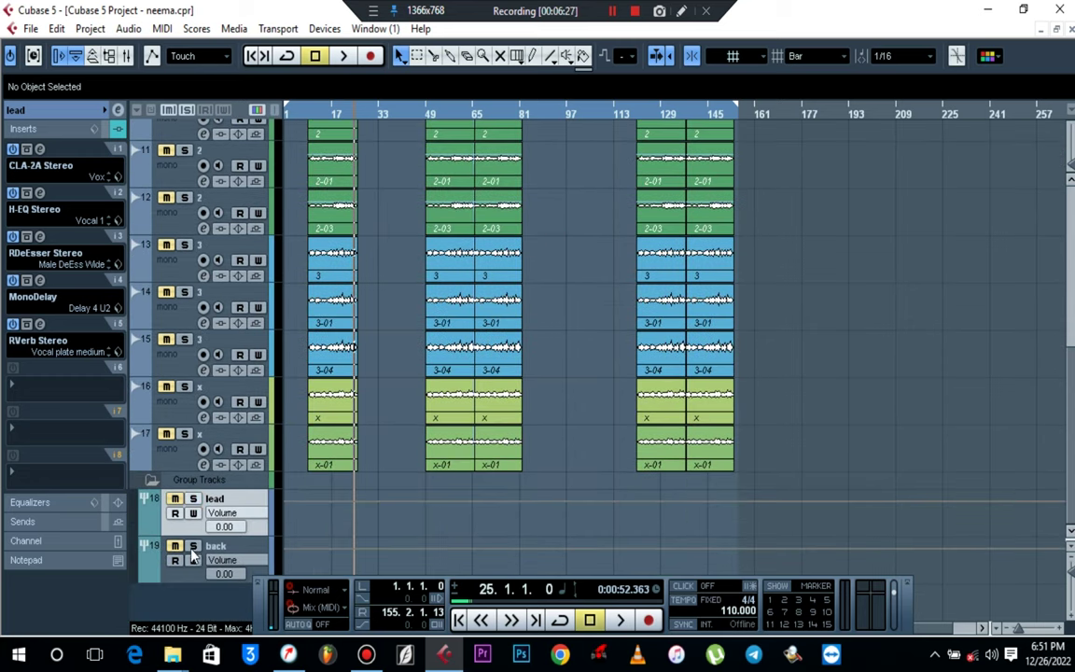
{"action": "left_click", "coordinate": [194, 548]}
Step: Move the playback position to bar 49, where the second section of backing vocals starts, with no events selected
{"action": "scroll", "coordinate": [437, 421], "scroll_direction": "up", "scroll_amount": 6}
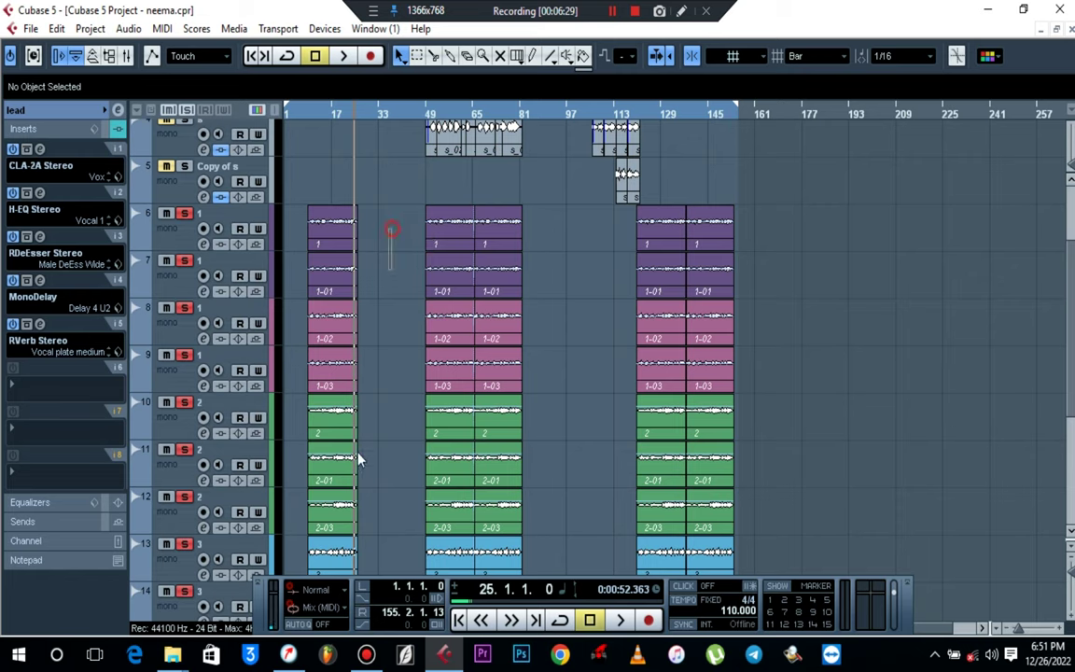
{"action": "left_click_drag", "start_coordinate": [359, 459], "coordinate": [316, 600]}
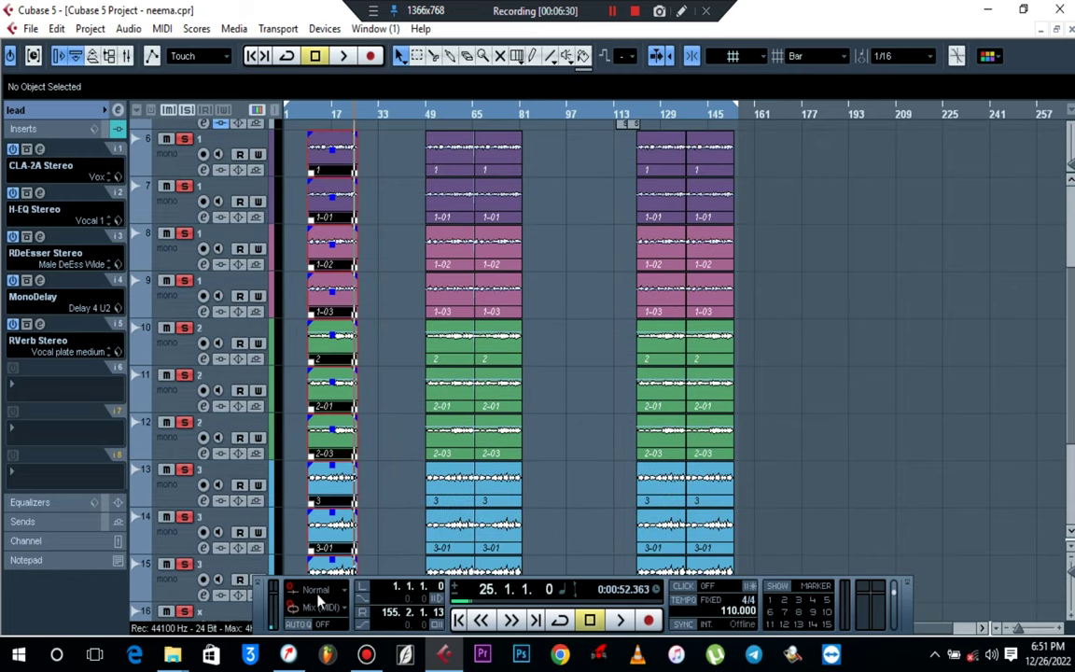
{"action": "left_click", "coordinate": [429, 116]}
{"action": "left_click", "coordinate": [377, 270]}
Step: Open the channel settings of the back group and load the MultibandCompressor into its first insert slot
{"action": "scroll", "coordinate": [376, 269], "scroll_direction": "down", "scroll_amount": 5}
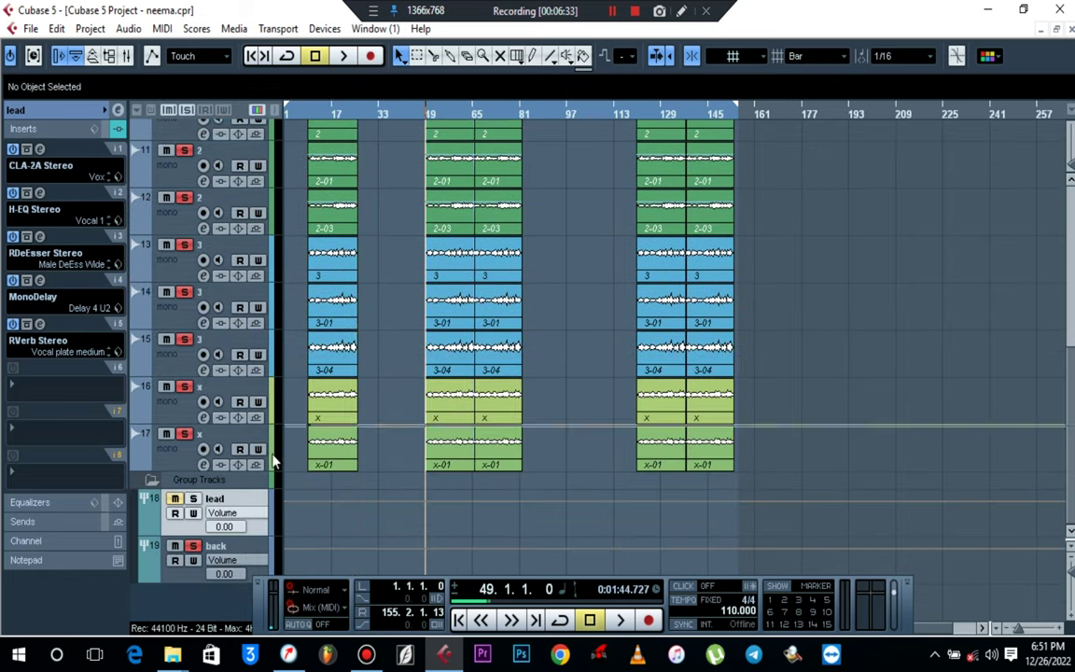
{"action": "left_click", "coordinate": [240, 550]}
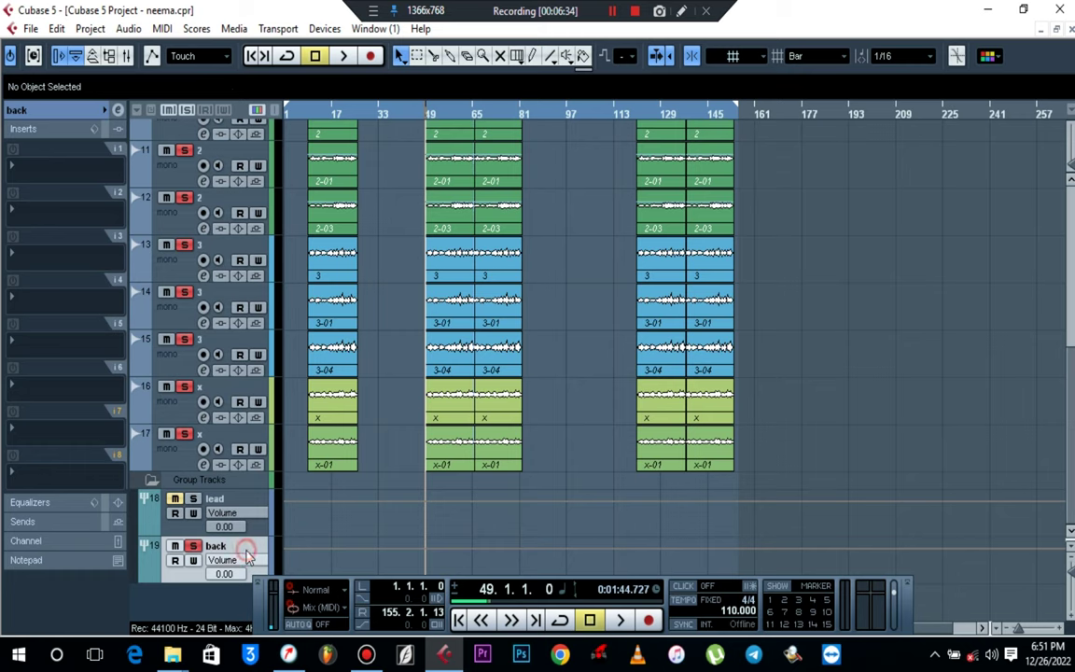
{"action": "left_click", "coordinate": [121, 108]}
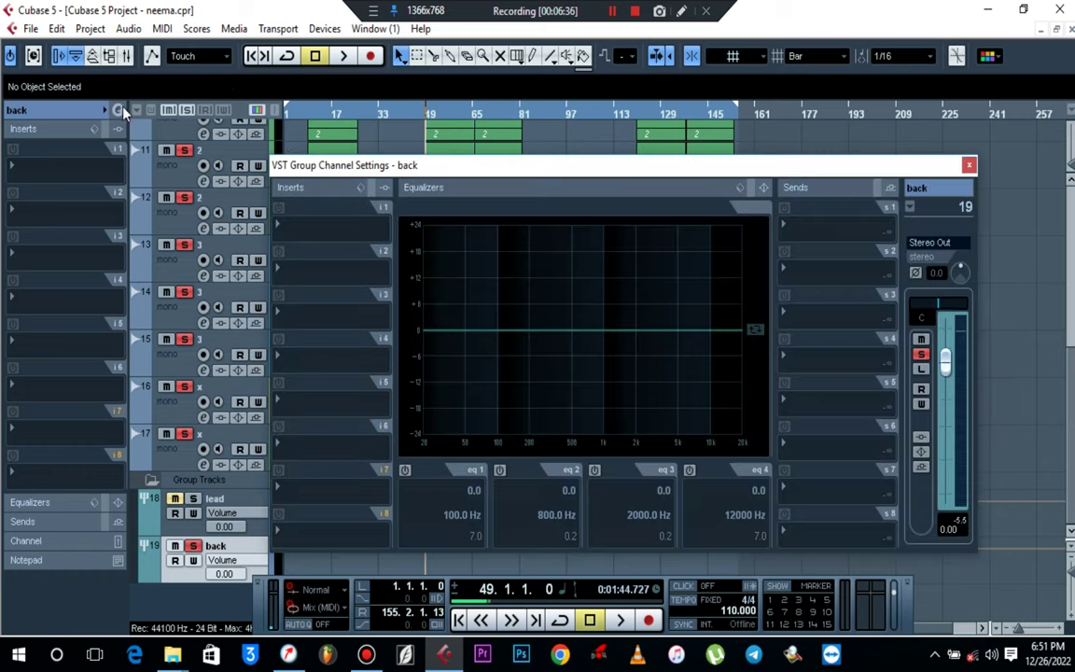
{"action": "left_click", "coordinate": [330, 232]}
{"action": "mouse_move", "coordinate": [432, 161]}
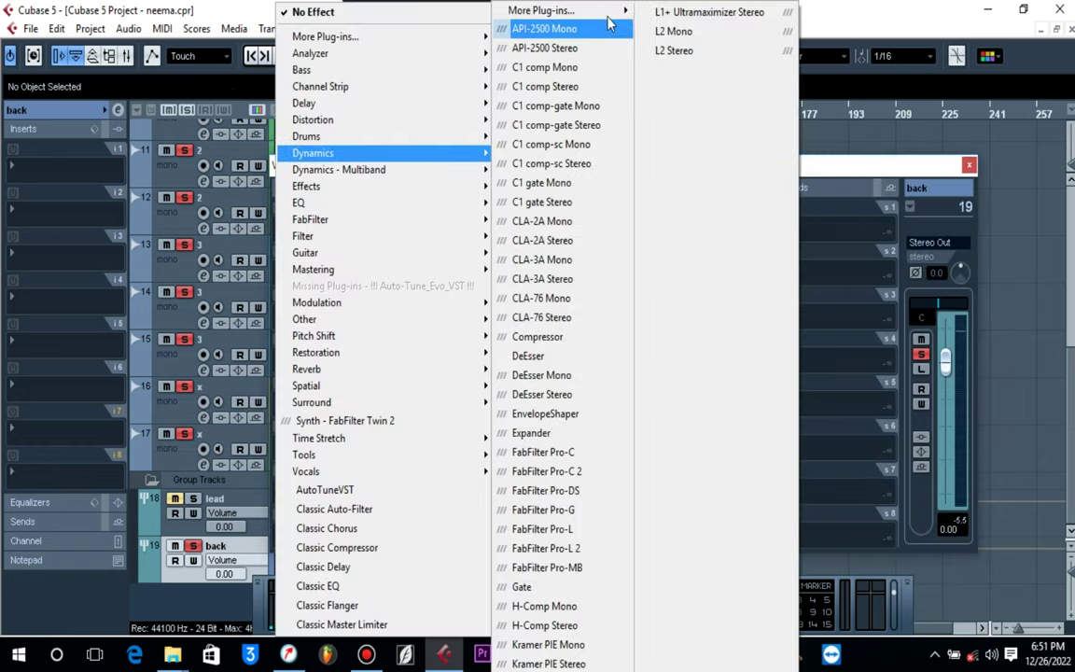
{"action": "mouse_move", "coordinate": [560, 11]}
{"action": "left_click", "coordinate": [743, 112]}
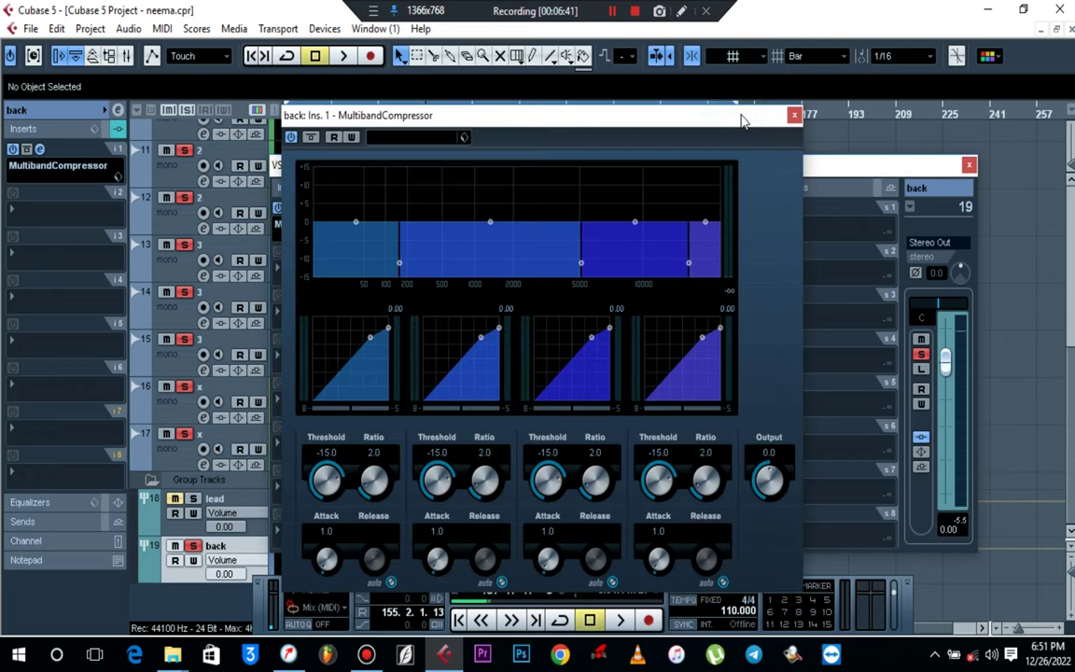
Step: Raise the MultibandCompressor's two highest bands slightly, and boost the back group's EQ band 4 by 2.4 dB at 1437 Hz
{"action": "left_click_drag", "start_coordinate": [636, 223], "coordinate": [633, 218]}
{"action": "left_click_drag", "start_coordinate": [704, 223], "coordinate": [703, 219]}
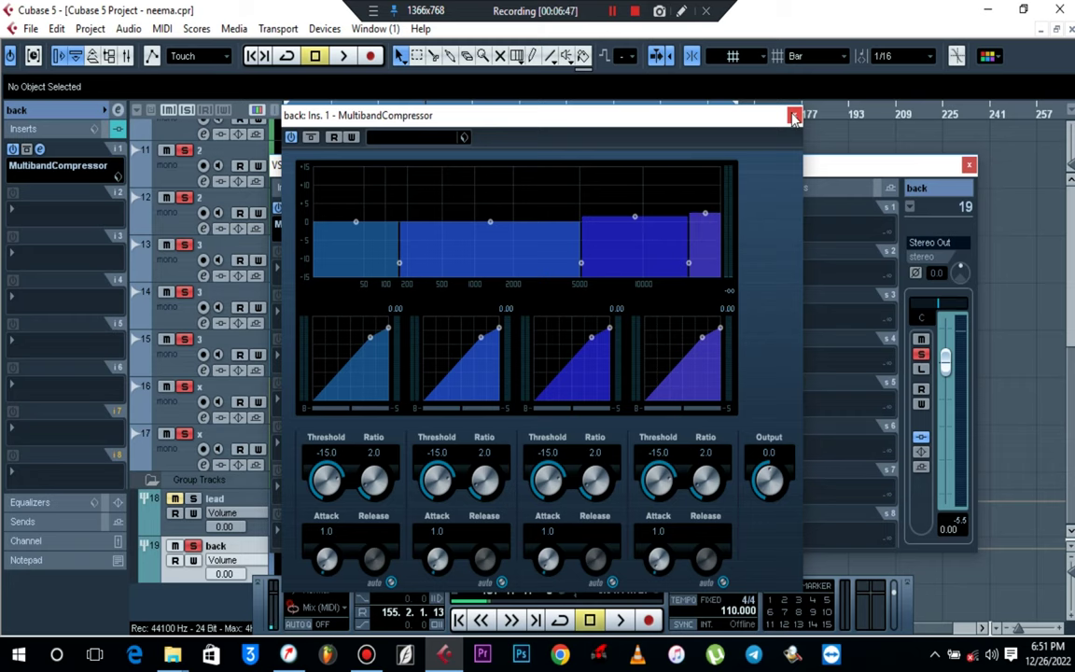
{"action": "left_click", "coordinate": [793, 115]}
{"action": "left_click_drag", "start_coordinate": [717, 328], "coordinate": [622, 326]}
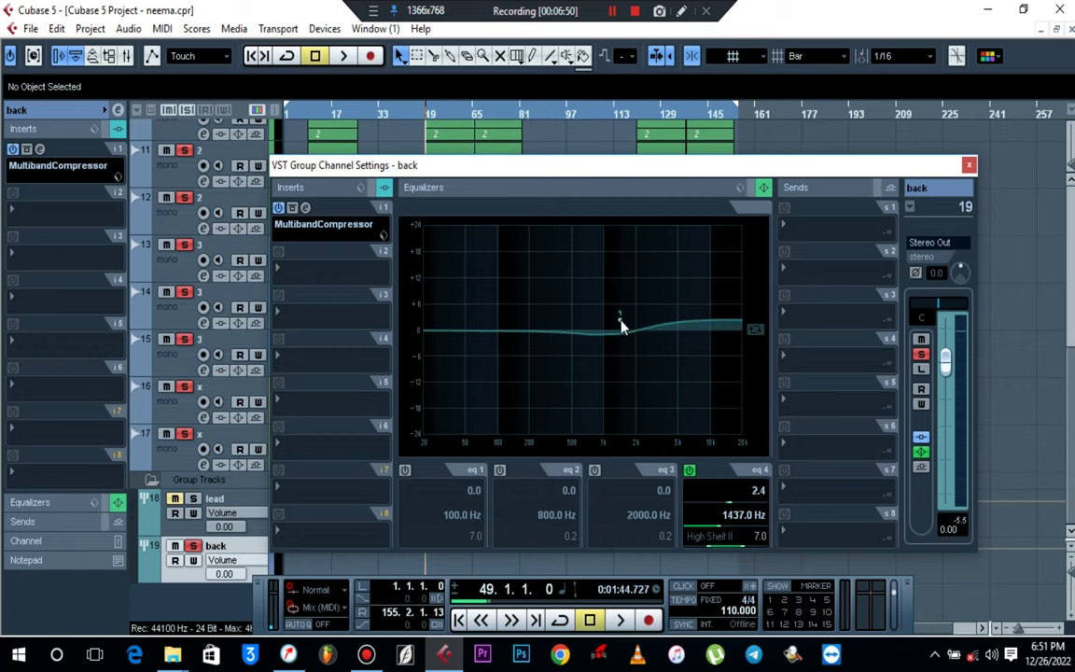
Step: Load S1 Imager Stereo into the back group's second insert slot and set its width to 1.55
{"action": "left_click", "coordinate": [309, 273]}
{"action": "mouse_move", "coordinate": [393, 160]}
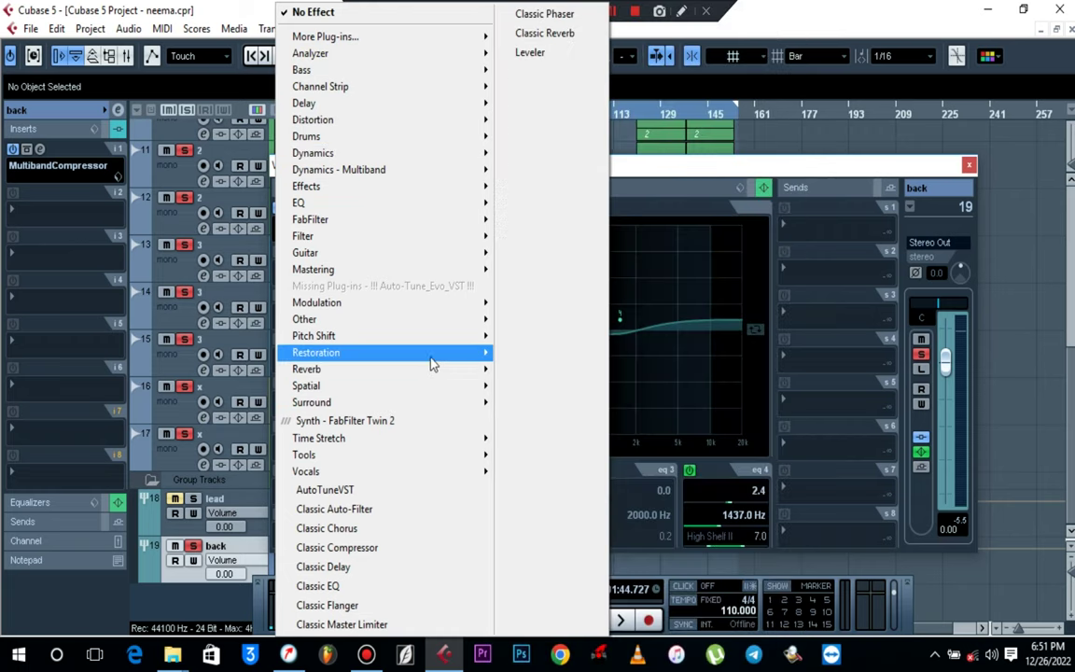
{"action": "mouse_move", "coordinate": [439, 326]}
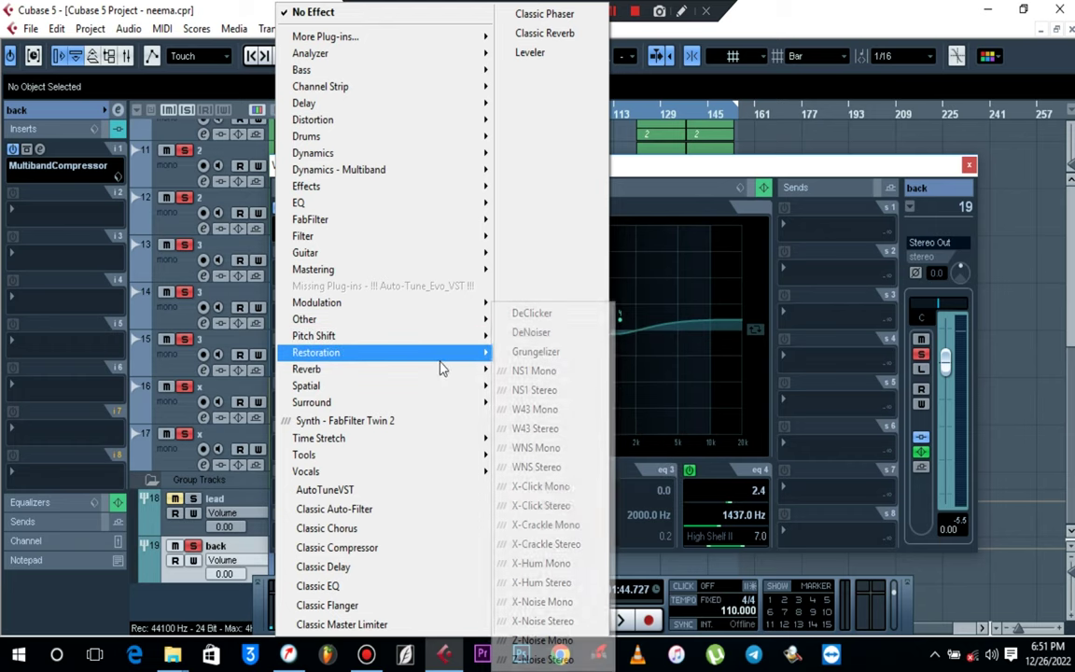
{"action": "mouse_move", "coordinate": [438, 394]}
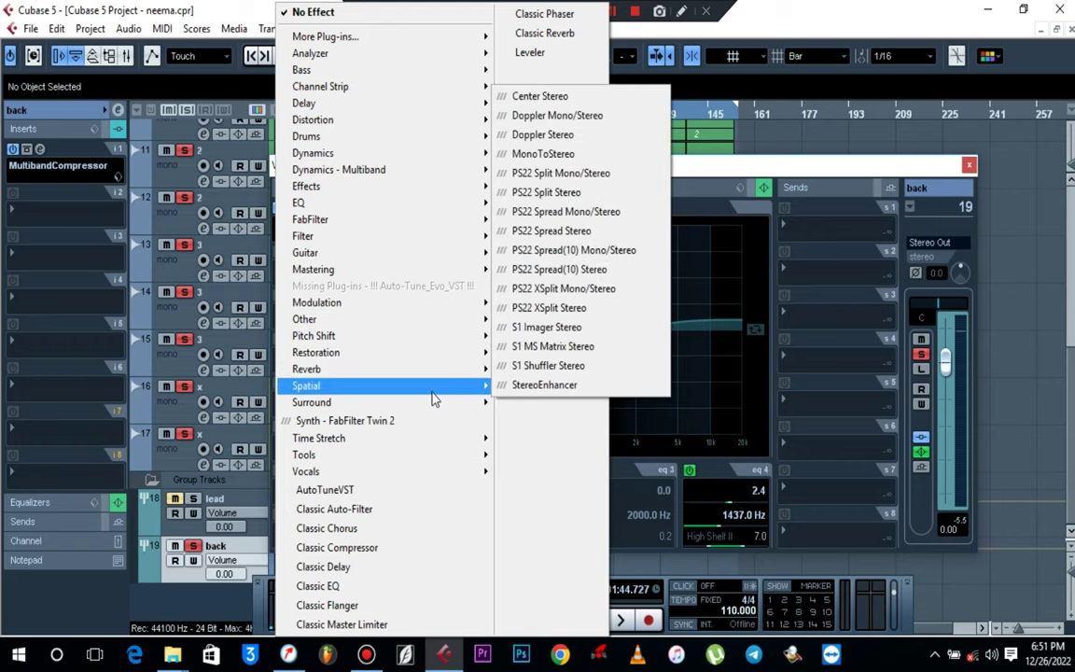
{"action": "left_click", "coordinate": [546, 326]}
{"action": "left_click_drag", "start_coordinate": [397, 331], "coordinate": [397, 312]}
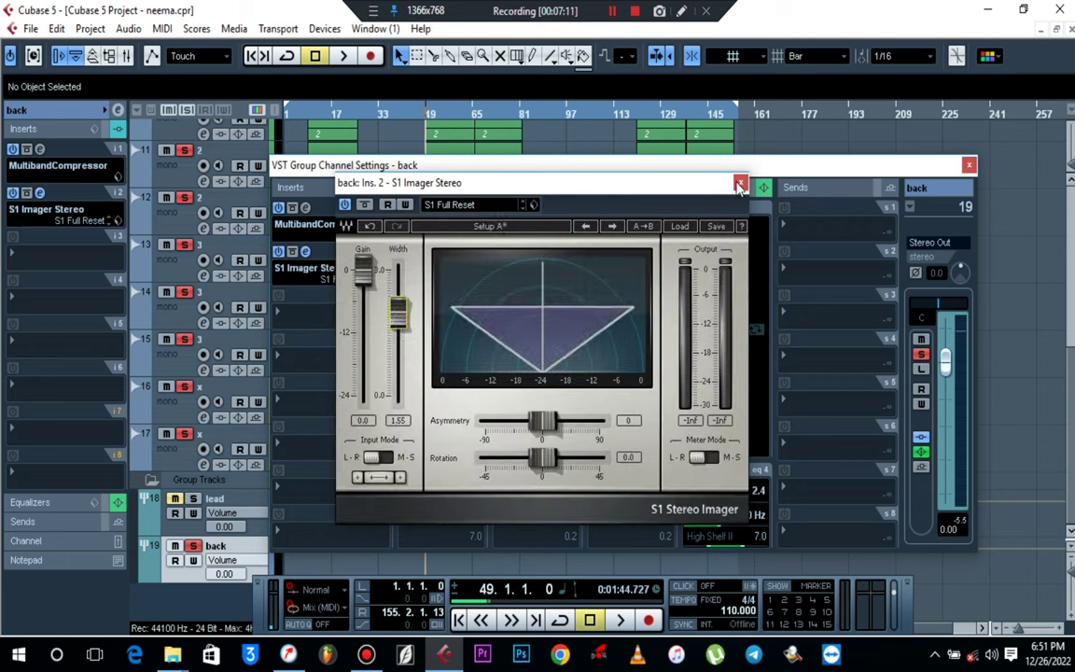
{"action": "left_click", "coordinate": [739, 183]}
Step: Load OneKnob Wetter Stereo into the back group's third insert slot, set it to 3.0 and audition the backing vocals
{"action": "left_click", "coordinate": [311, 319]}
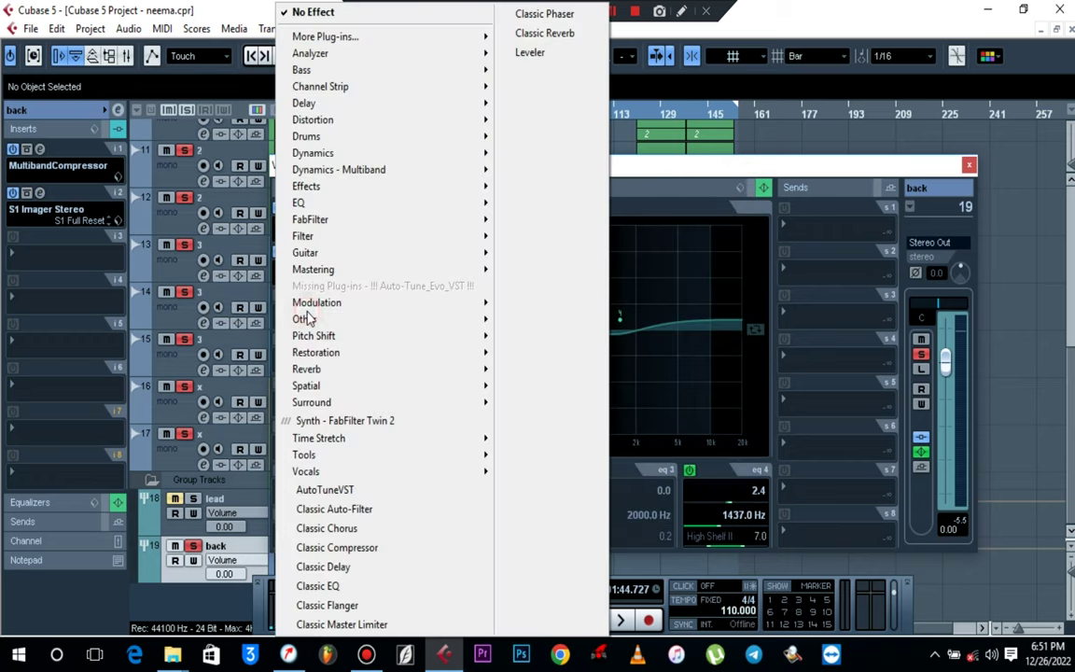
{"action": "mouse_move", "coordinate": [444, 370]}
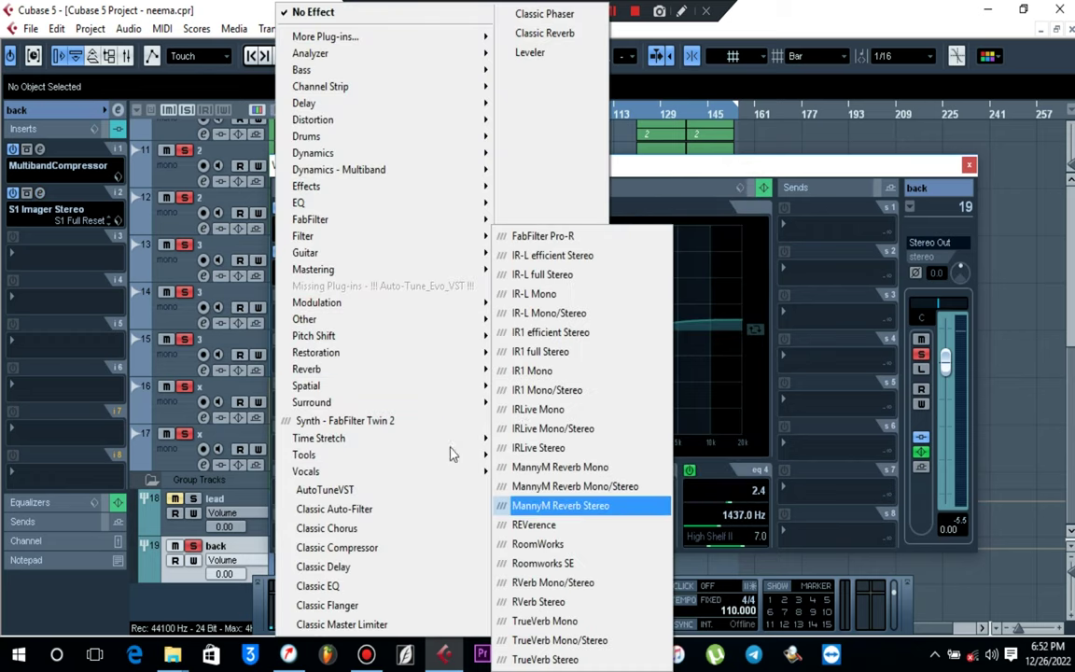
{"action": "mouse_move", "coordinate": [410, 321]}
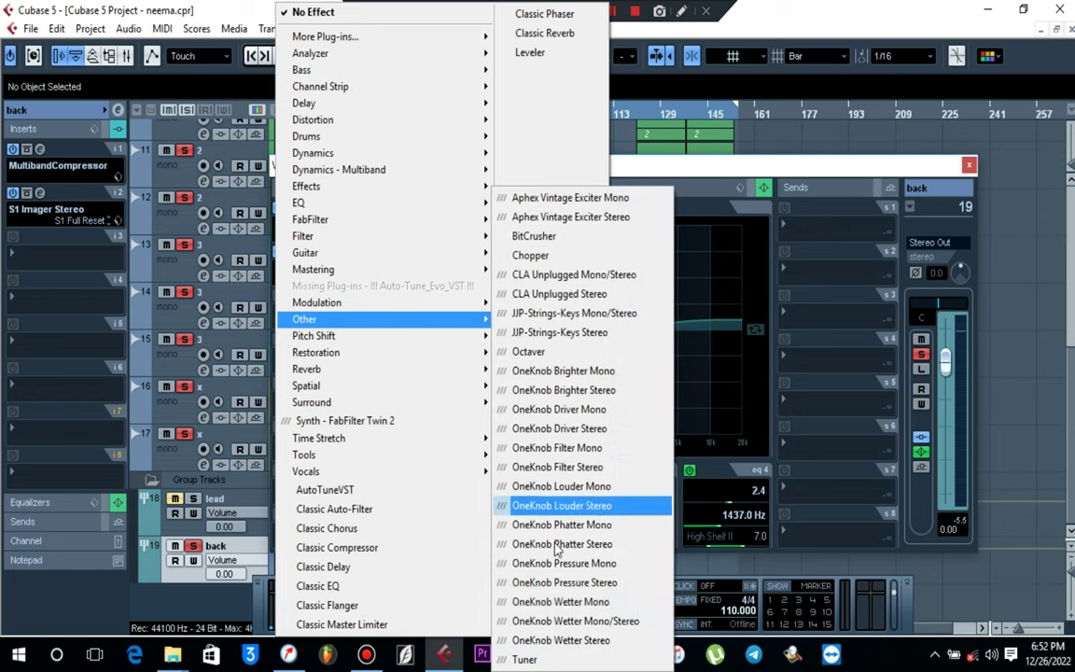
{"action": "left_click", "coordinate": [558, 640]}
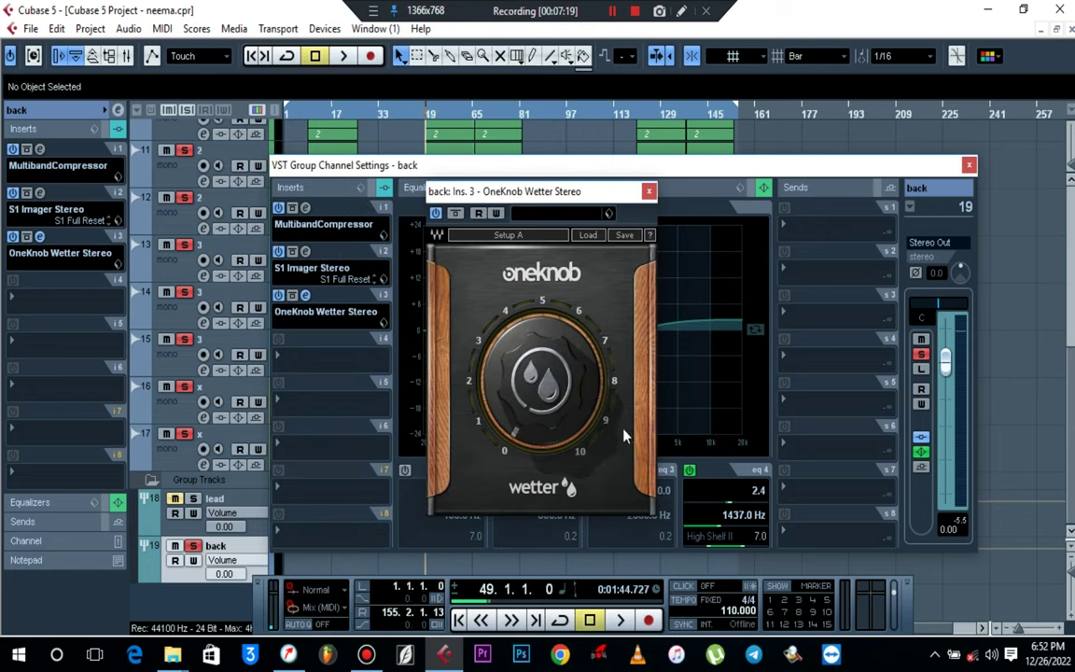
{"action": "left_click", "coordinate": [533, 387]}
{"action": "key", "text": "Return"}
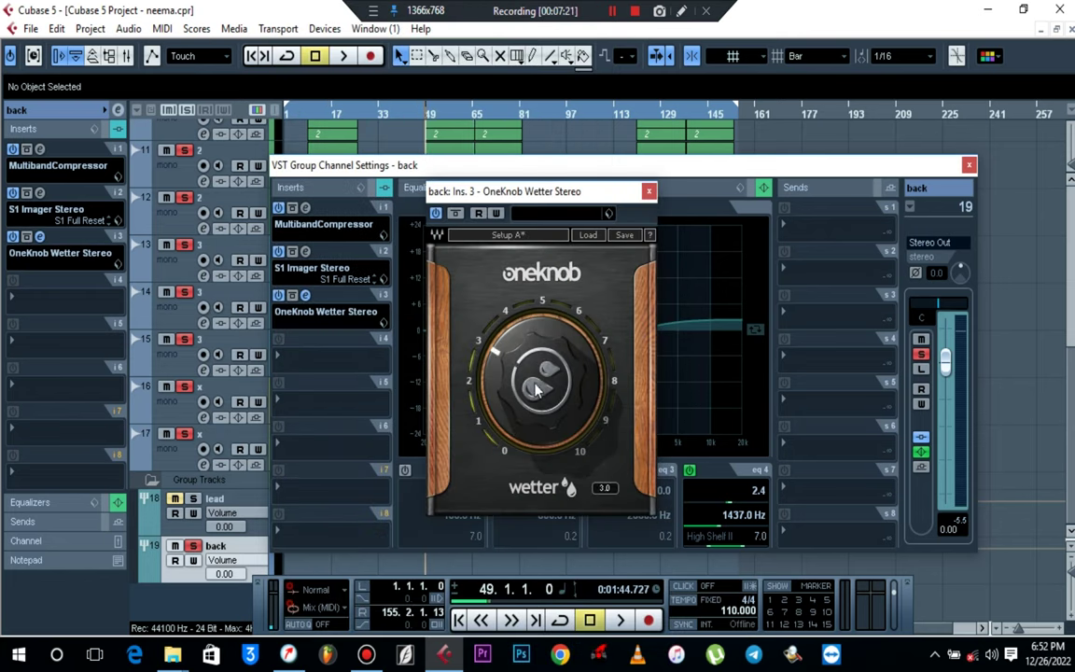
{"action": "key", "text": "space"}
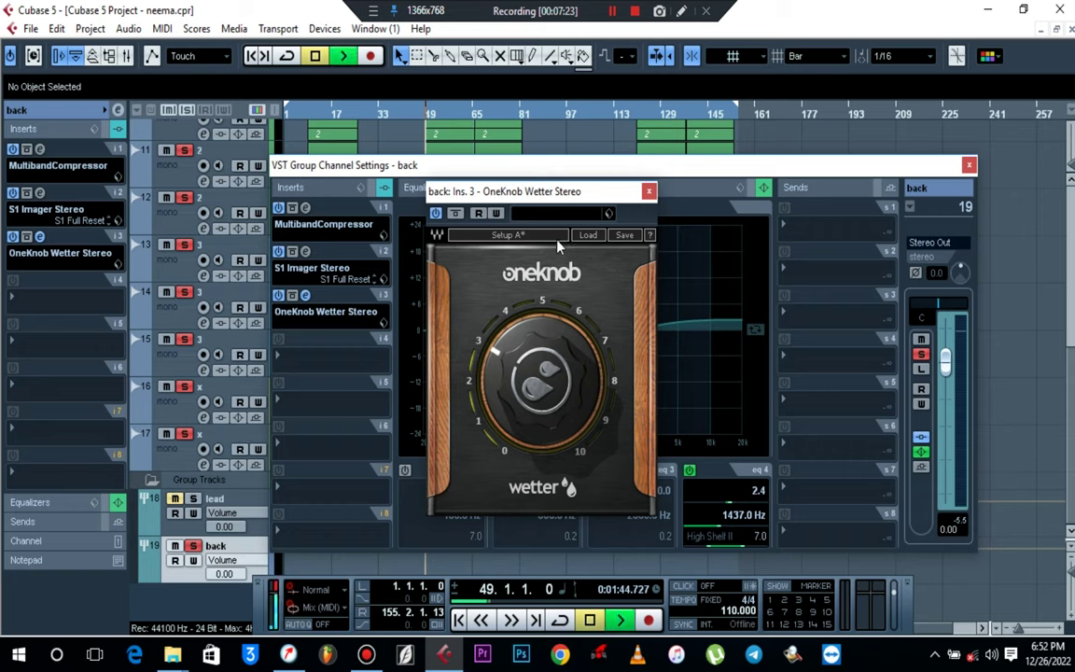
{"action": "left_click", "coordinate": [649, 192]}
{"action": "key", "text": "space"}
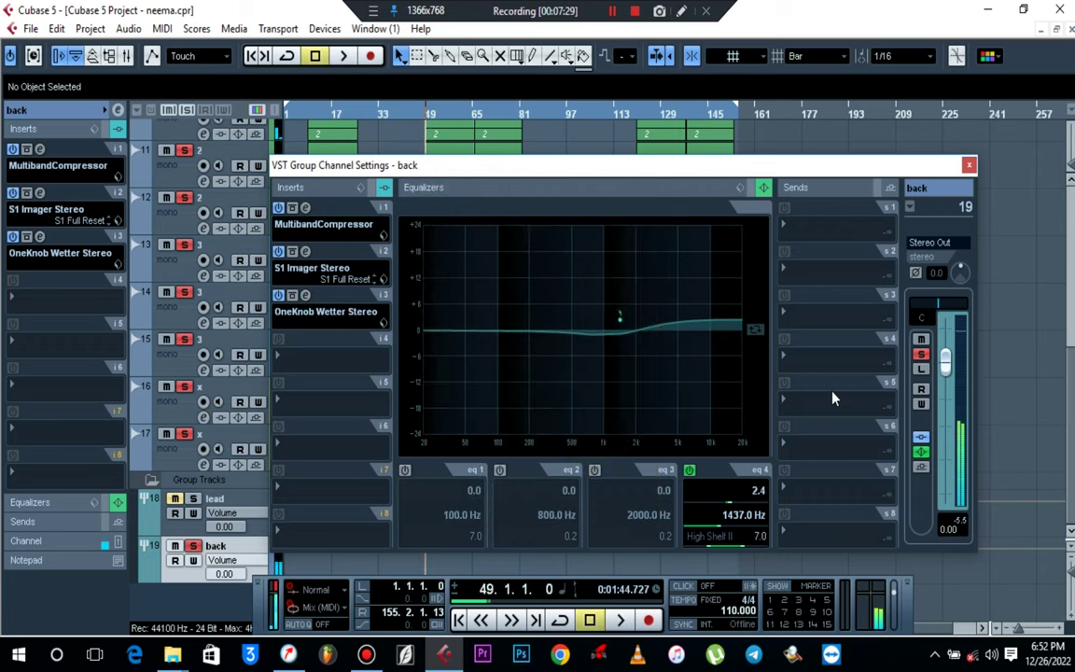
Step: Compare the backing vocals from bar 49 with the back group's EQ and inserts bypassed and active again
{"action": "left_click", "coordinate": [920, 451]}
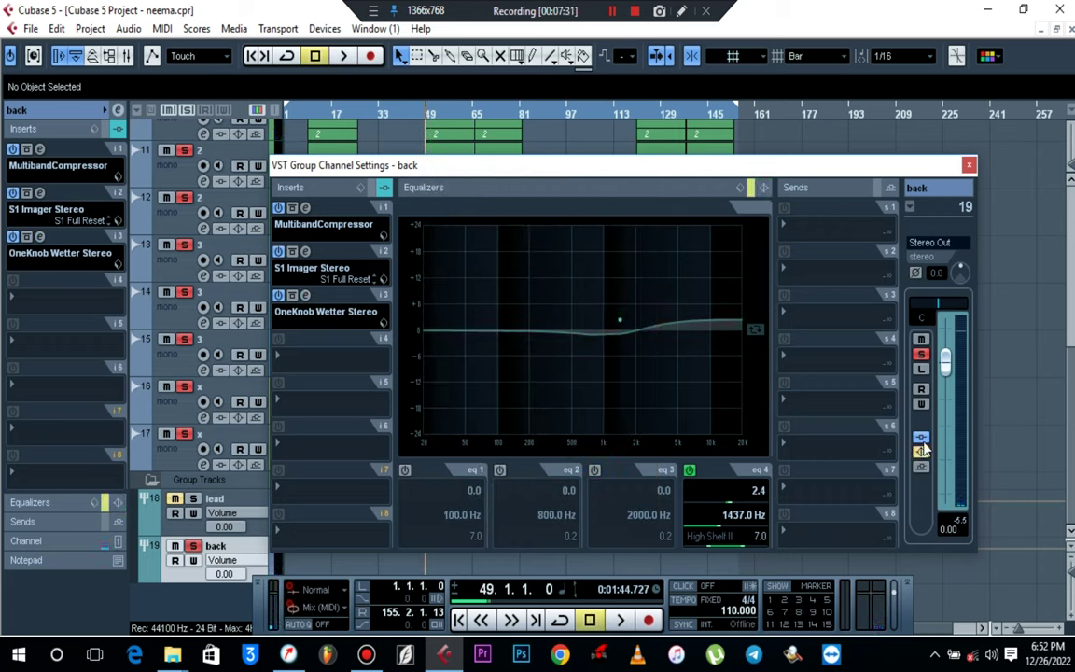
{"action": "left_click", "coordinate": [921, 437]}
{"action": "key", "text": "space"}
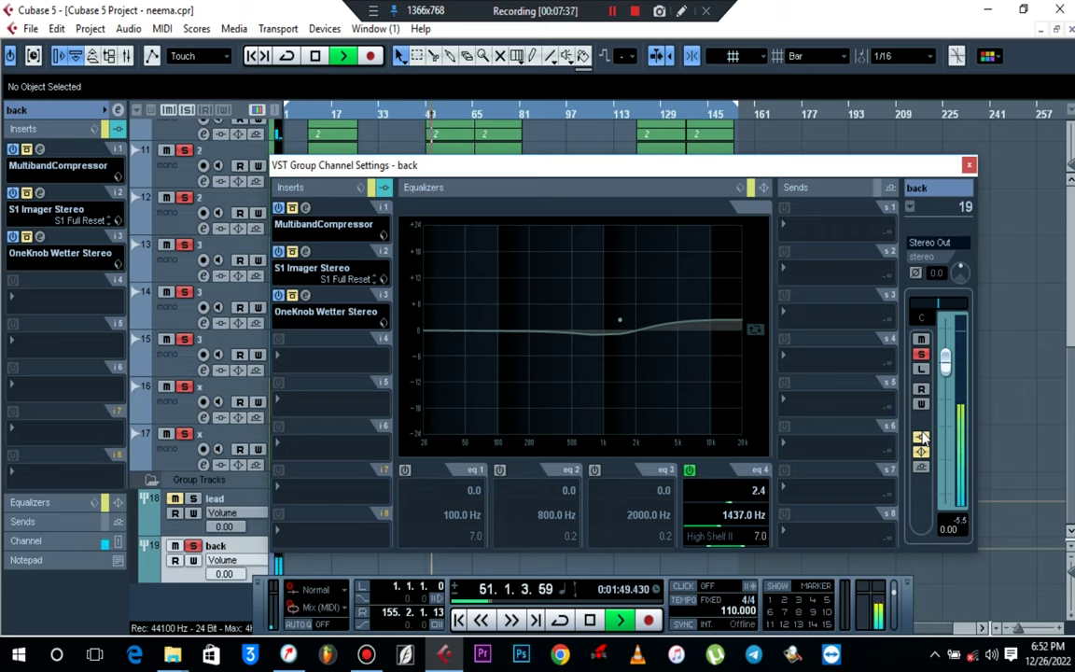
{"action": "key", "text": "space"}
{"action": "left_click", "coordinate": [921, 450]}
{"action": "key", "text": "space"}
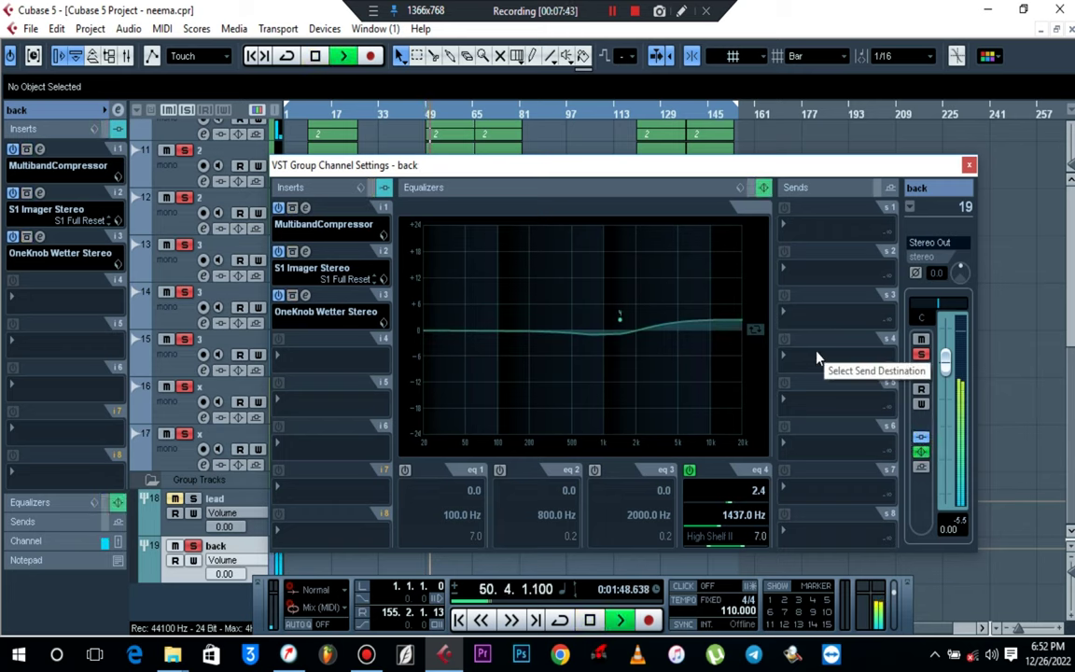
{"action": "key", "text": "space"}
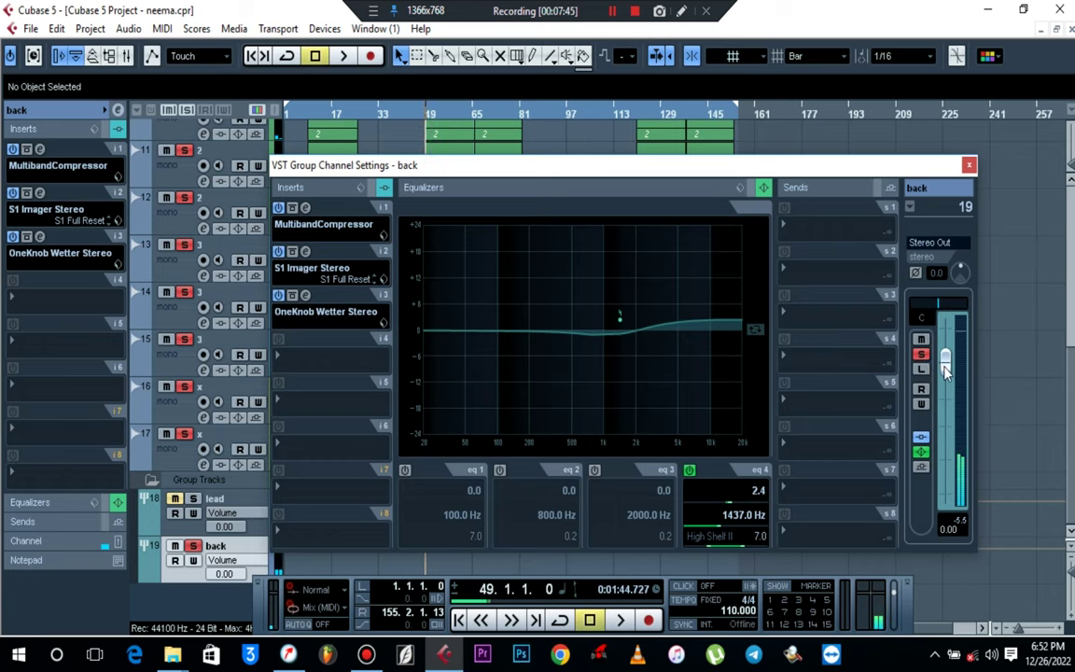
Step: Lower the back group's volume to -3.94 dB and close its channel settings
{"action": "left_click_drag", "start_coordinate": [946, 360], "coordinate": [948, 396]}
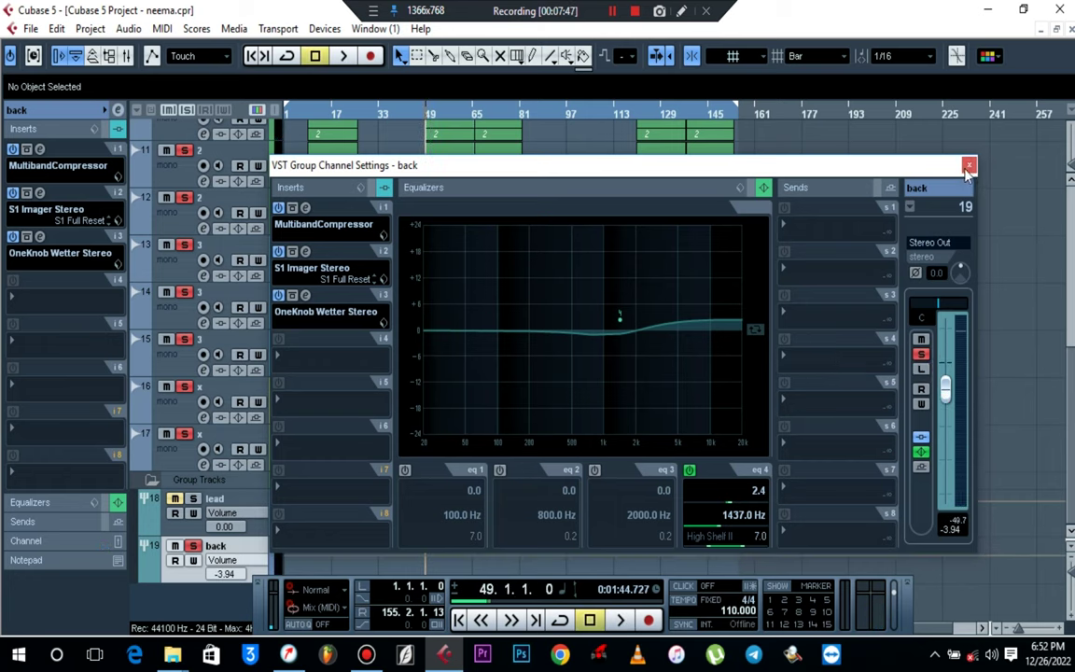
{"action": "left_click", "coordinate": [970, 166]}
Step: Take the back group out of solo and play the full mix from bar 49
{"action": "scroll", "coordinate": [597, 269], "scroll_direction": "up", "scroll_amount": 8}
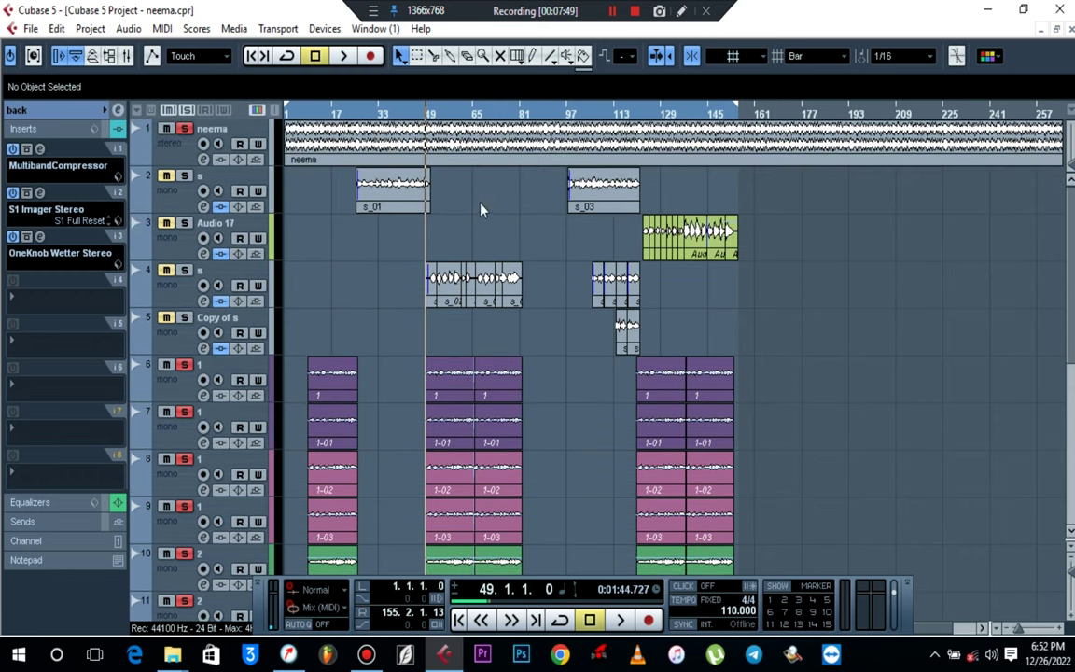
{"action": "key", "text": "space"}
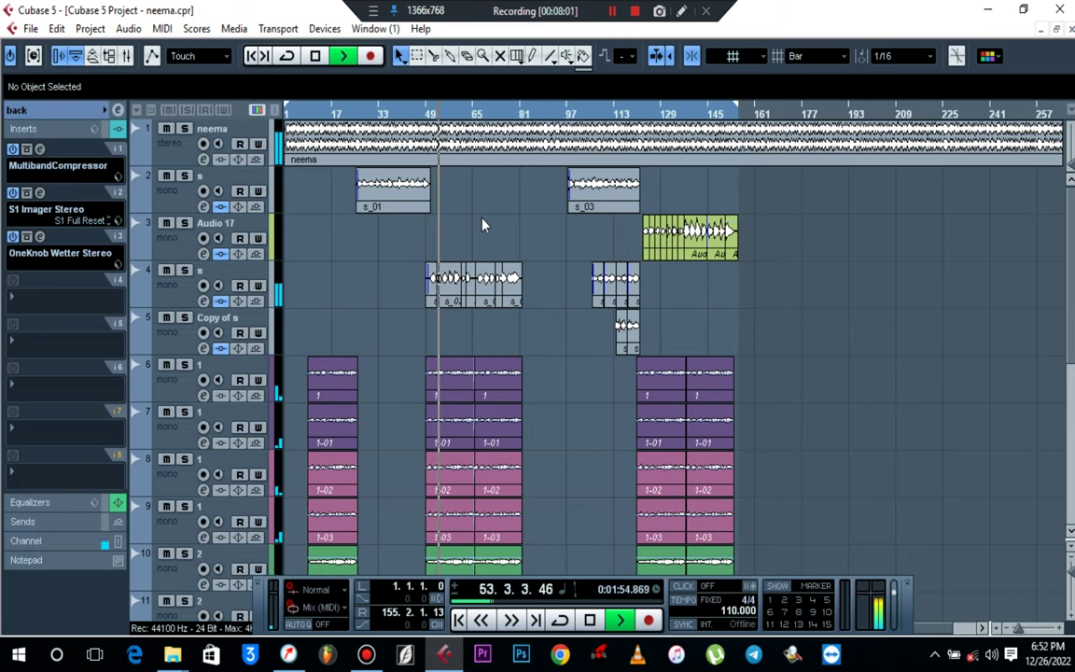
{"action": "key", "text": "space"}
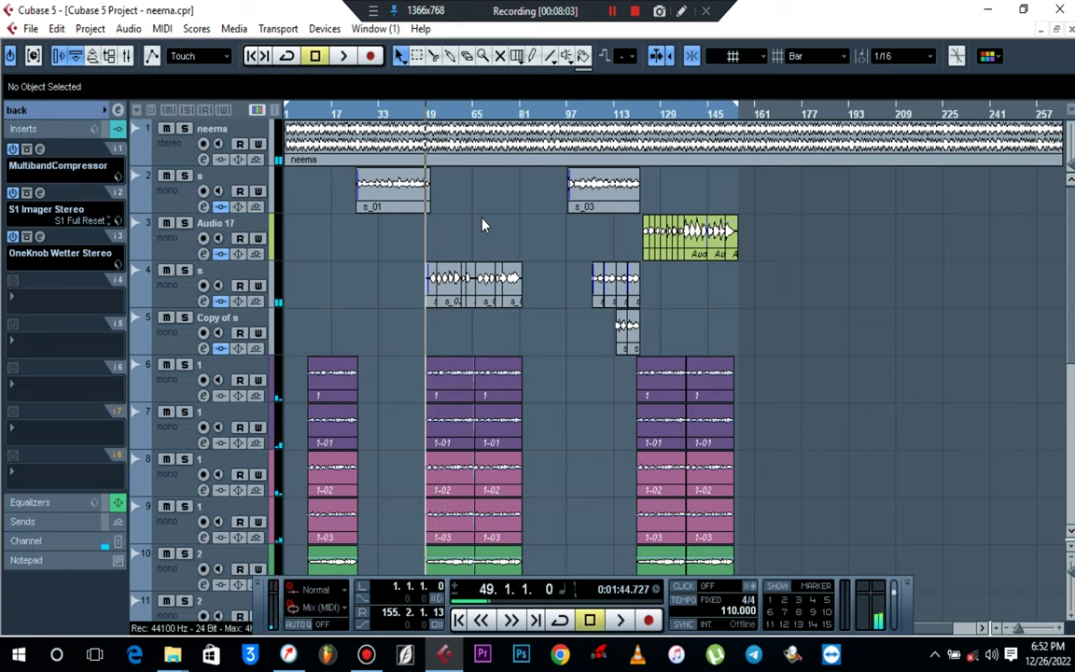